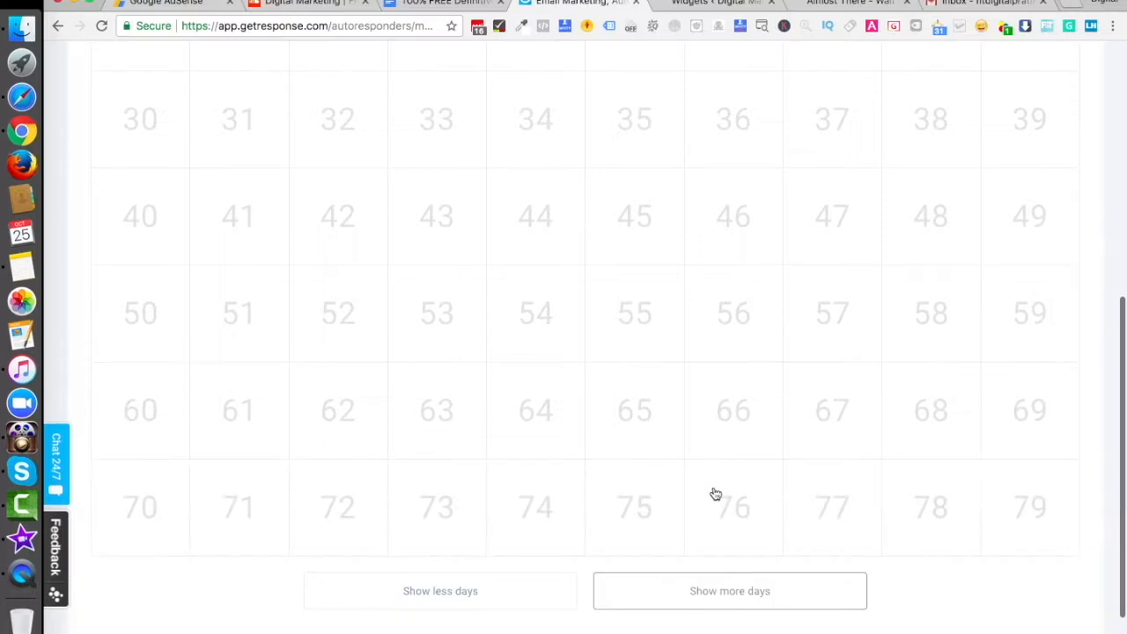
Step: Extend the autoresponder calendar to day 109 and look through the available day slots
{"action": "left_click", "coordinate": [714, 491]}
{"action": "left_click", "coordinate": [725, 595]}
{"action": "scroll", "coordinate": [724, 581], "scroll_direction": "down", "scroll_amount": 4}
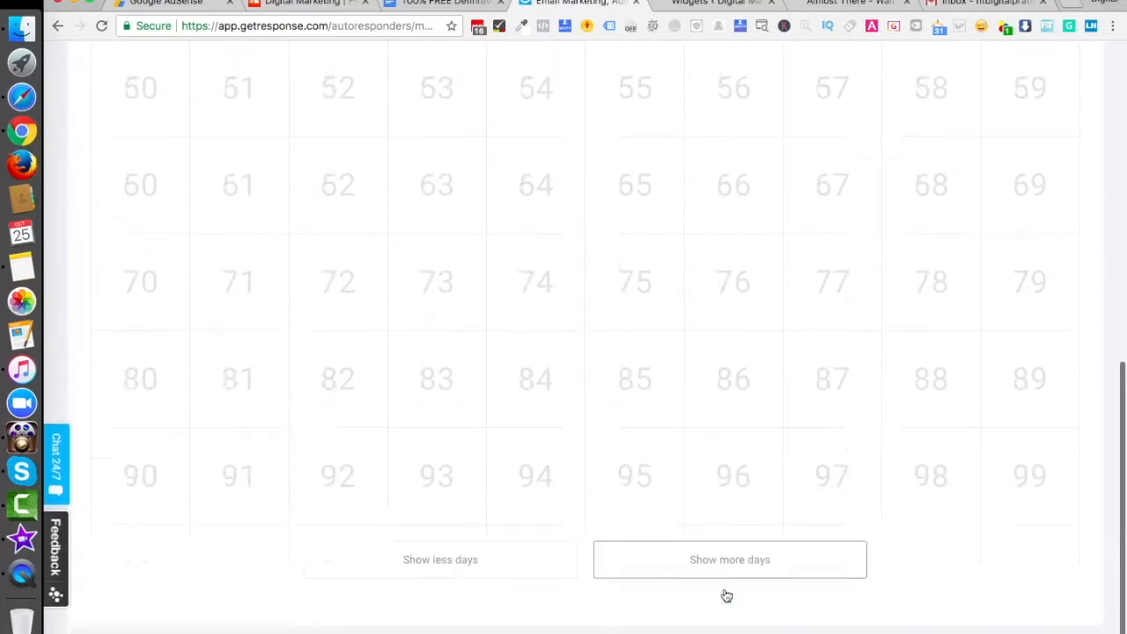
{"action": "left_click", "coordinate": [712, 497]}
{"action": "scroll", "coordinate": [711, 502], "scroll_direction": "down", "scroll_amount": 2}
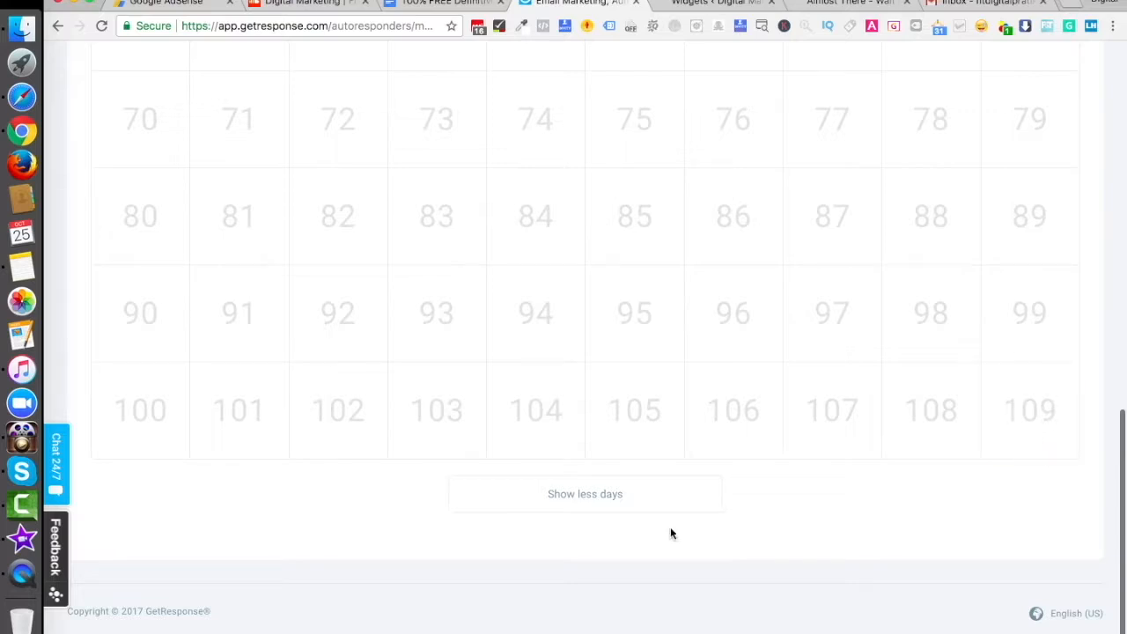
{"action": "left_click", "coordinate": [584, 493]}
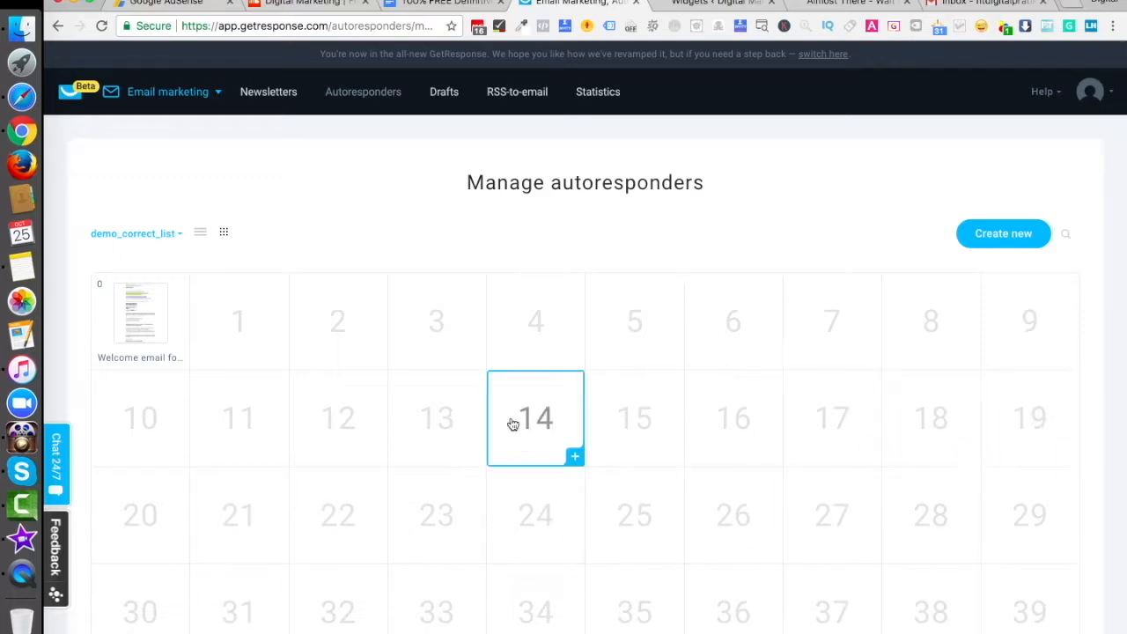
{"action": "scroll", "coordinate": [370, 540], "scroll_direction": "down", "scroll_amount": 1}
{"action": "scroll", "coordinate": [370, 541], "scroll_direction": "down", "scroll_amount": 10}
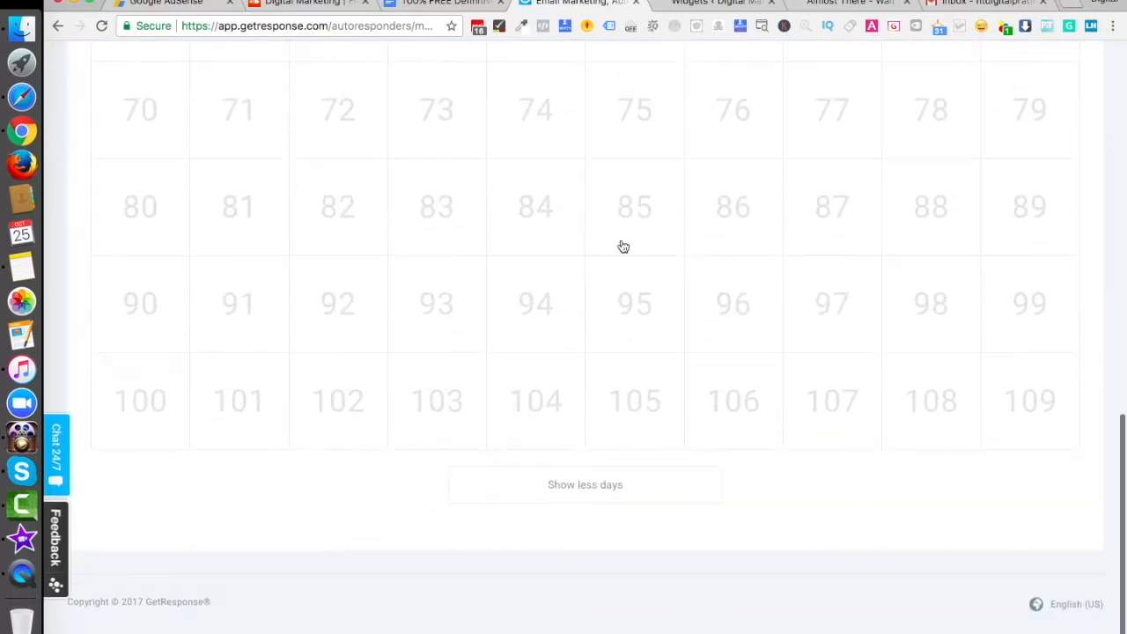
{"action": "scroll", "coordinate": [646, 327], "scroll_direction": "up", "scroll_amount": 10}
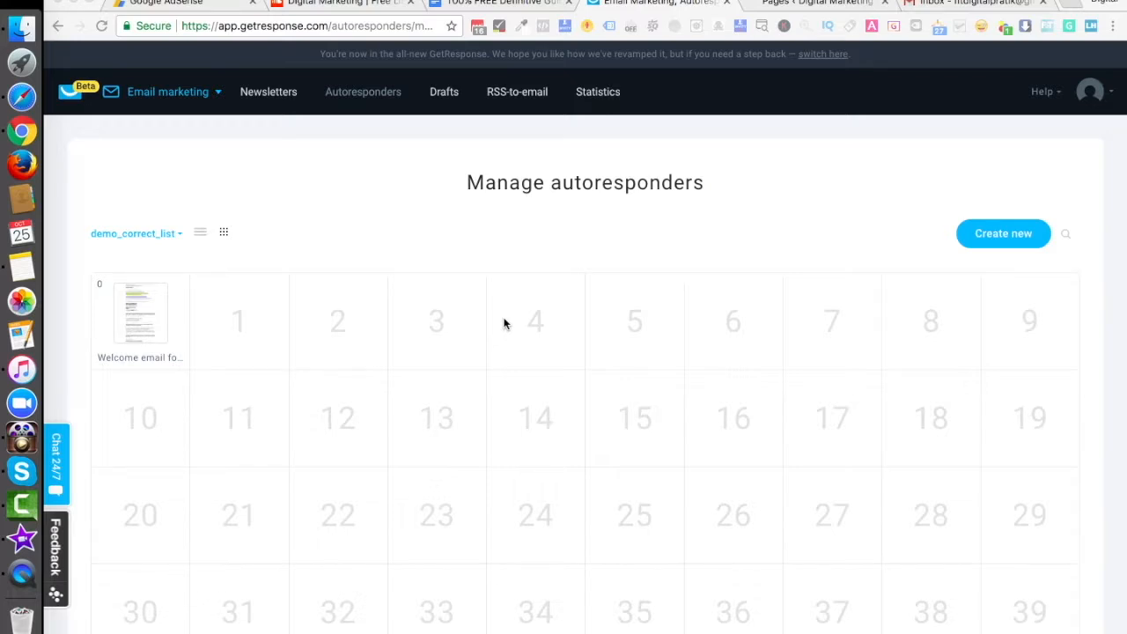
Step: Switch to the Digital Marketing For Free website, open the Digital Marketing Strategy Podcast post and review its listening platforms
{"action": "left_click", "coordinate": [830, 7]}
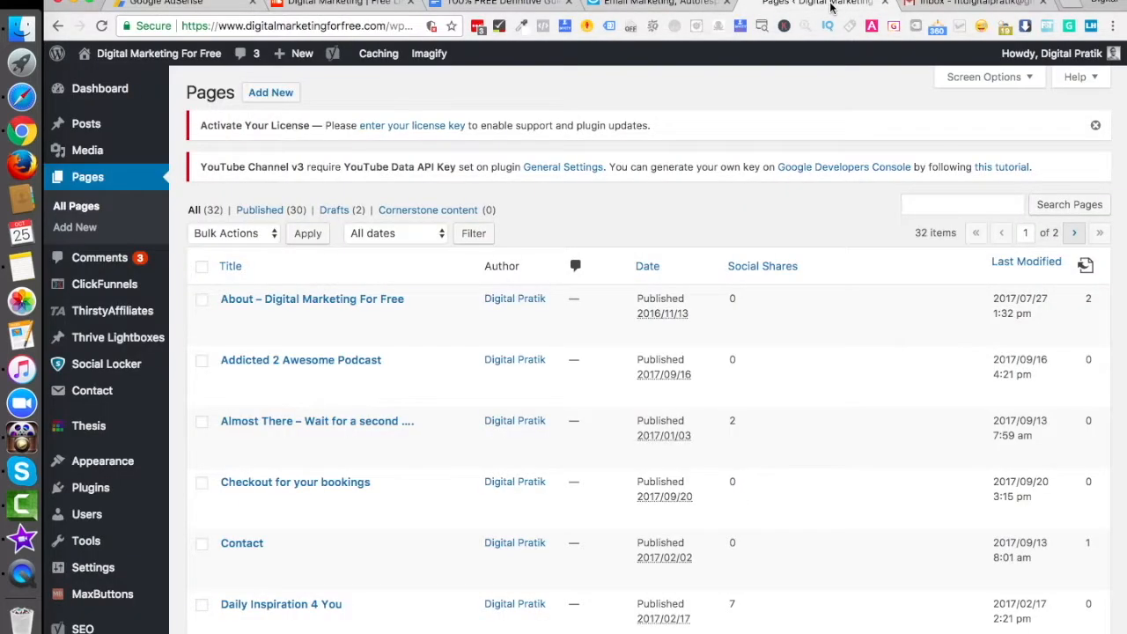
{"action": "left_click", "coordinate": [179, 64]}
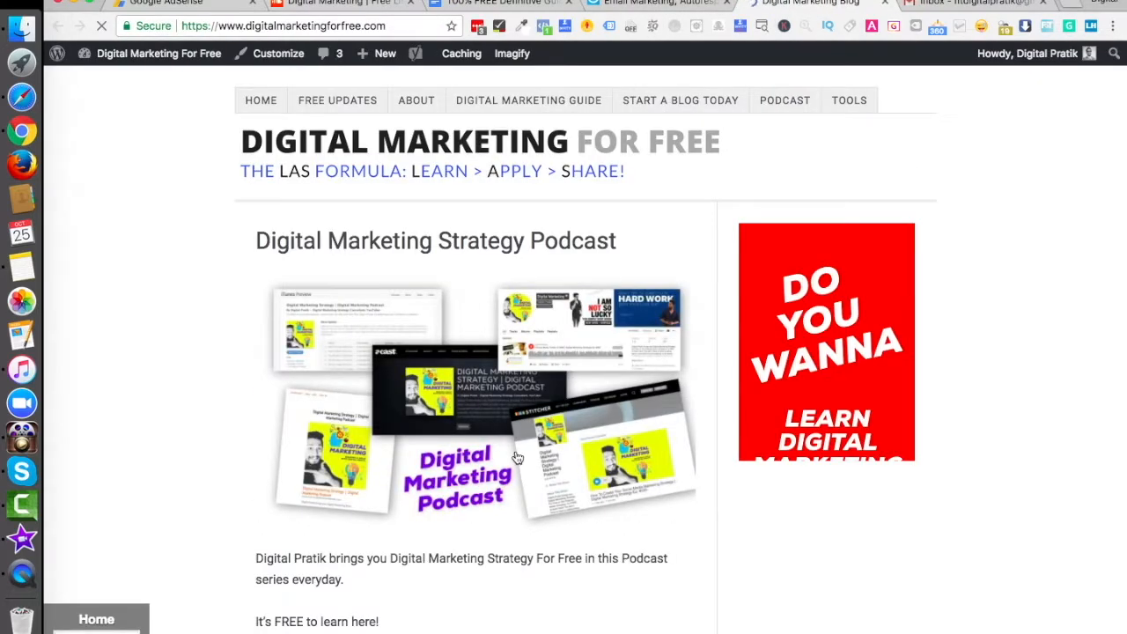
{"action": "scroll", "coordinate": [518, 458], "scroll_direction": "down", "scroll_amount": 2}
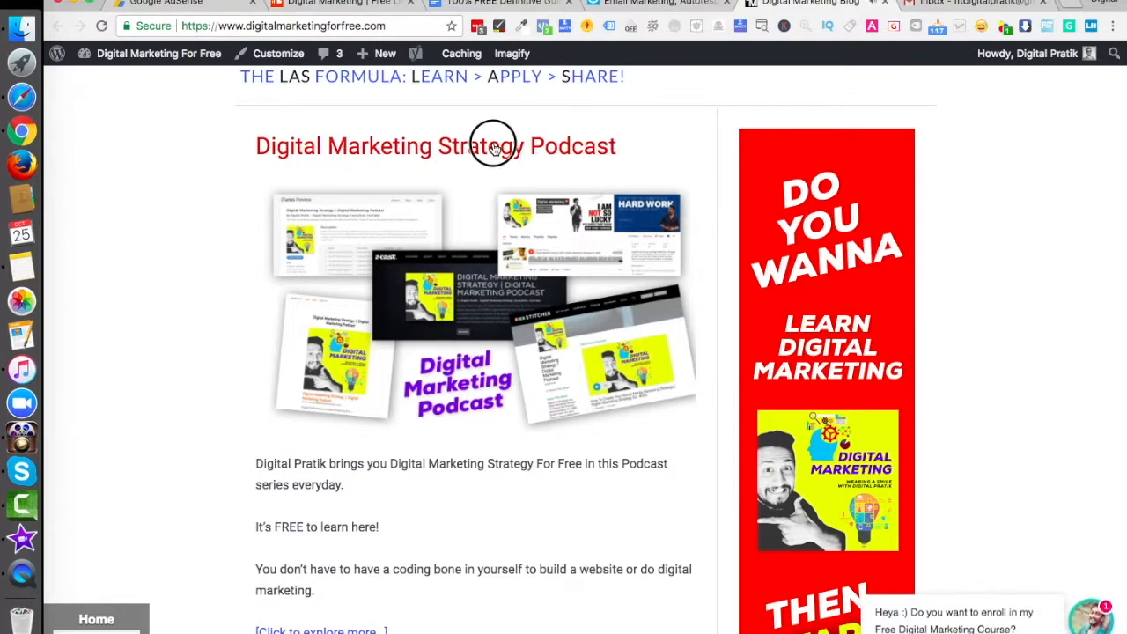
{"action": "left_click", "coordinate": [494, 148]}
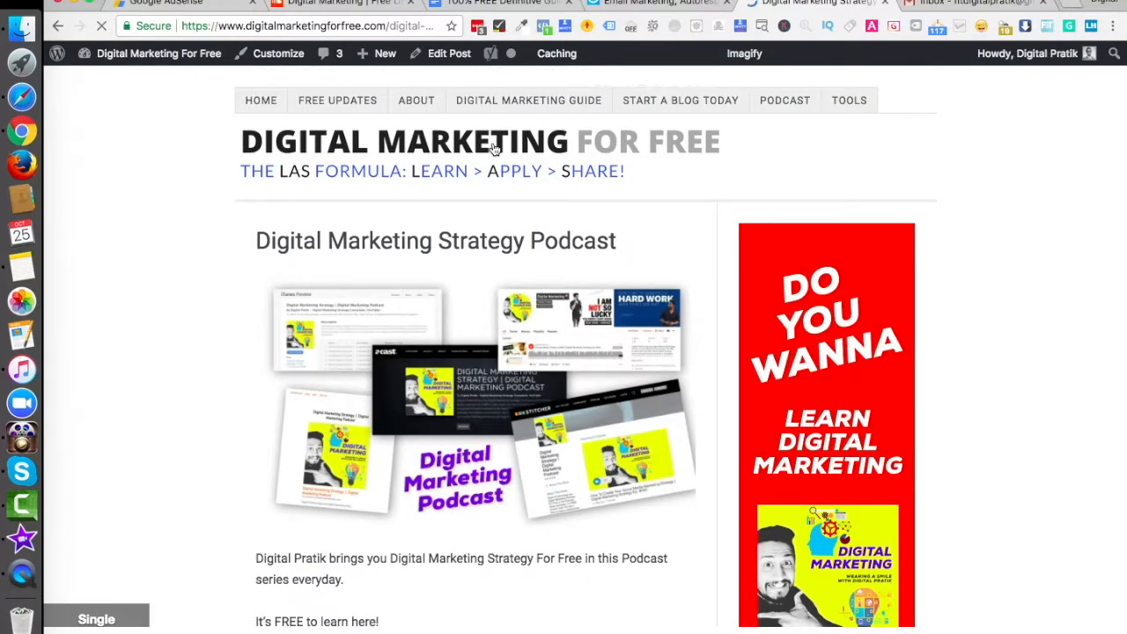
{"action": "scroll", "coordinate": [419, 538], "scroll_direction": "down", "scroll_amount": 5}
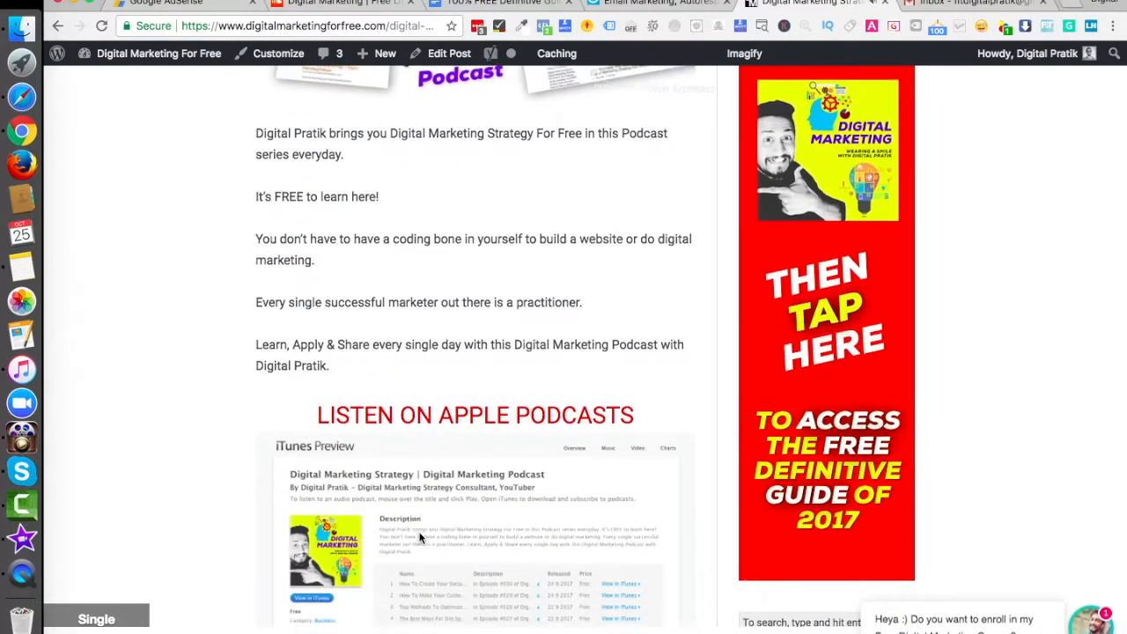
{"action": "scroll", "coordinate": [419, 539], "scroll_direction": "down", "scroll_amount": 6}
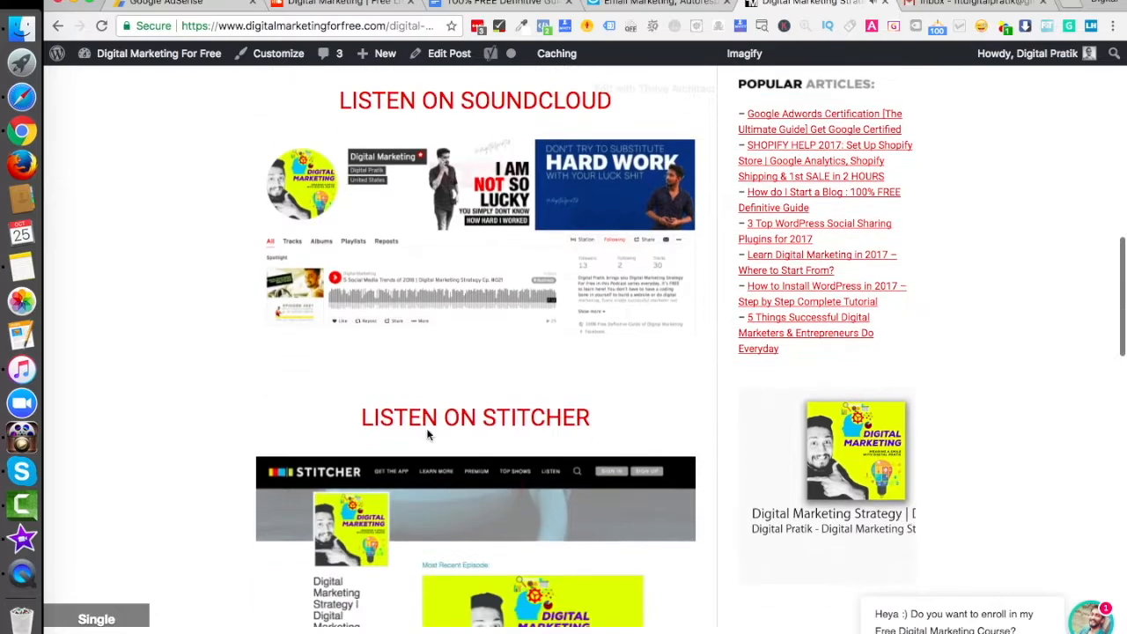
{"action": "scroll", "coordinate": [430, 454], "scroll_direction": "up", "scroll_amount": 10}
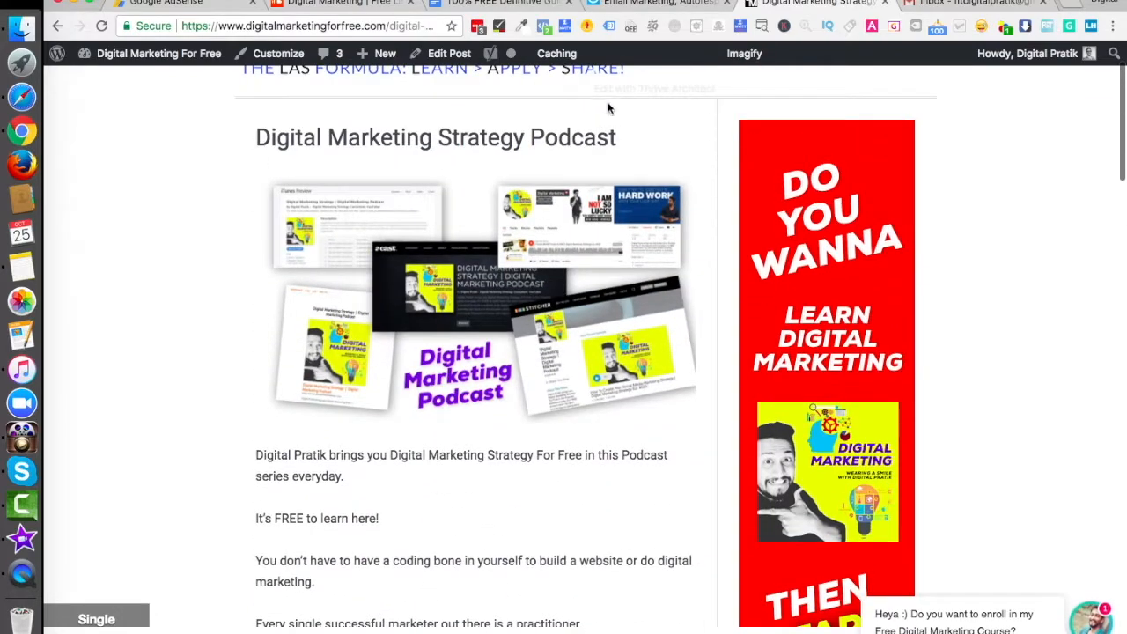
Step: Return to GetResponse and create a new newsletter using the Drag-and-Drop Email Editor
{"action": "left_click", "coordinate": [651, 3]}
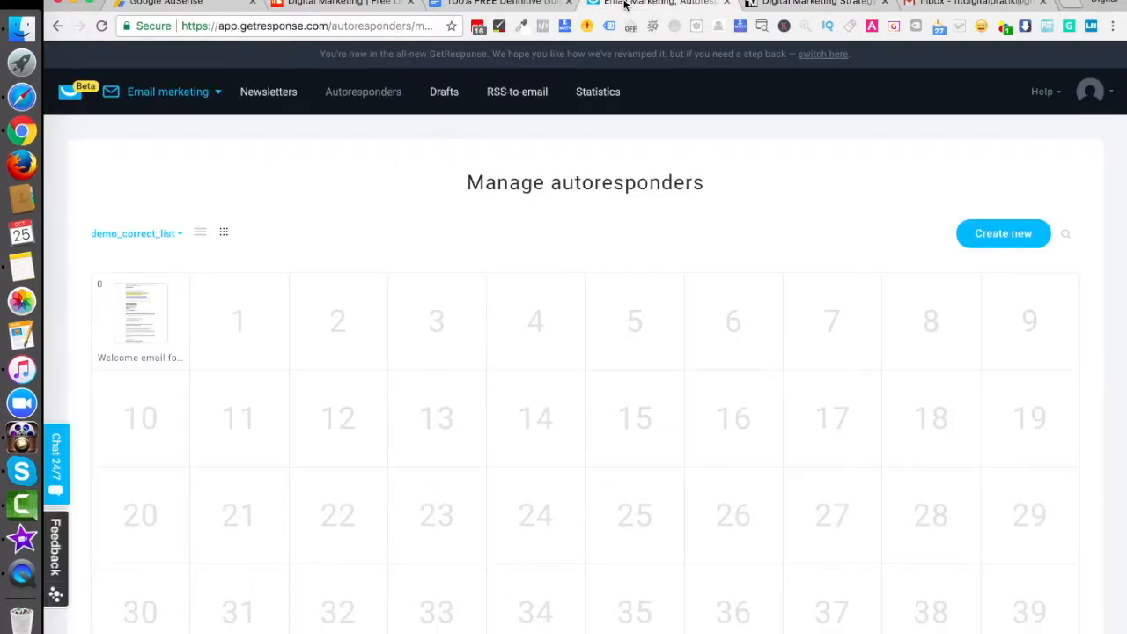
{"action": "left_click", "coordinate": [167, 95]}
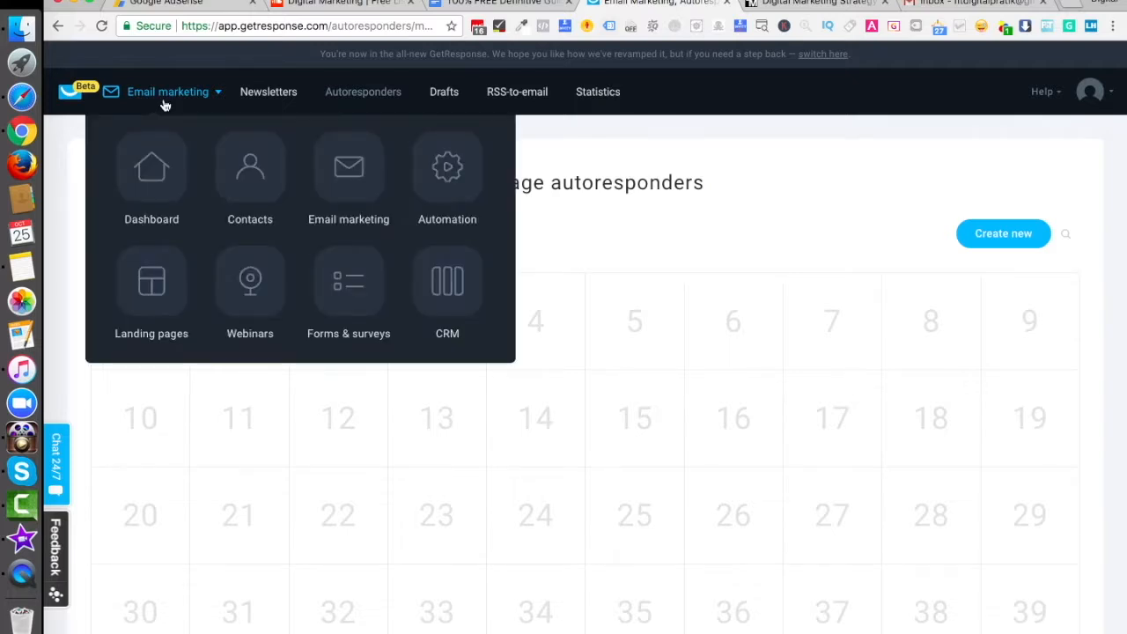
{"action": "left_click", "coordinate": [262, 93]}
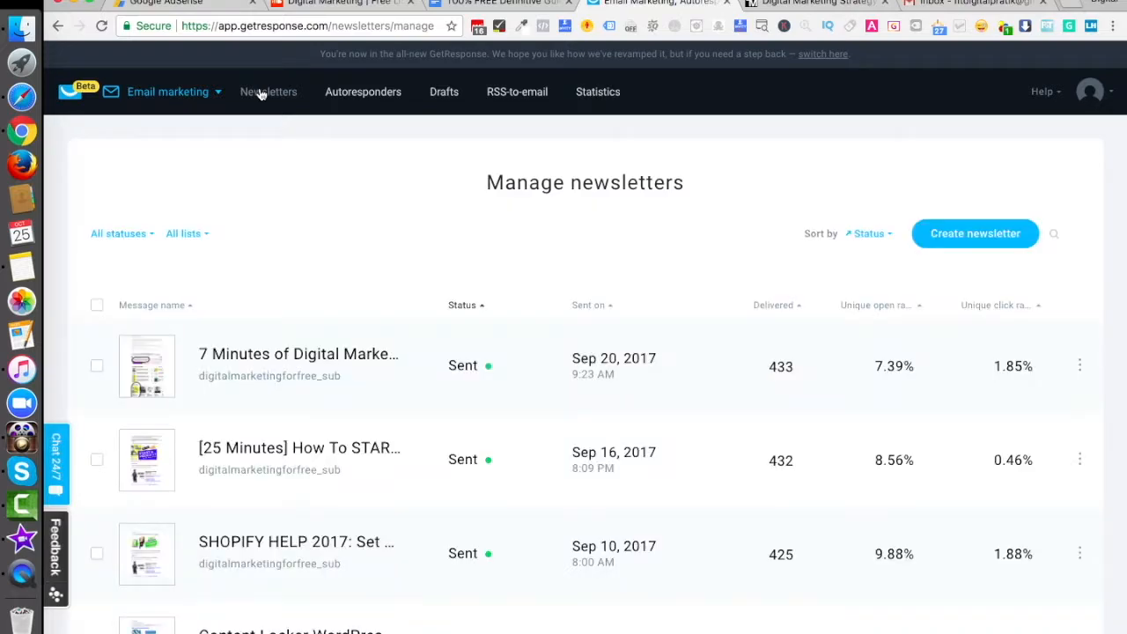
{"action": "left_click", "coordinate": [965, 245]}
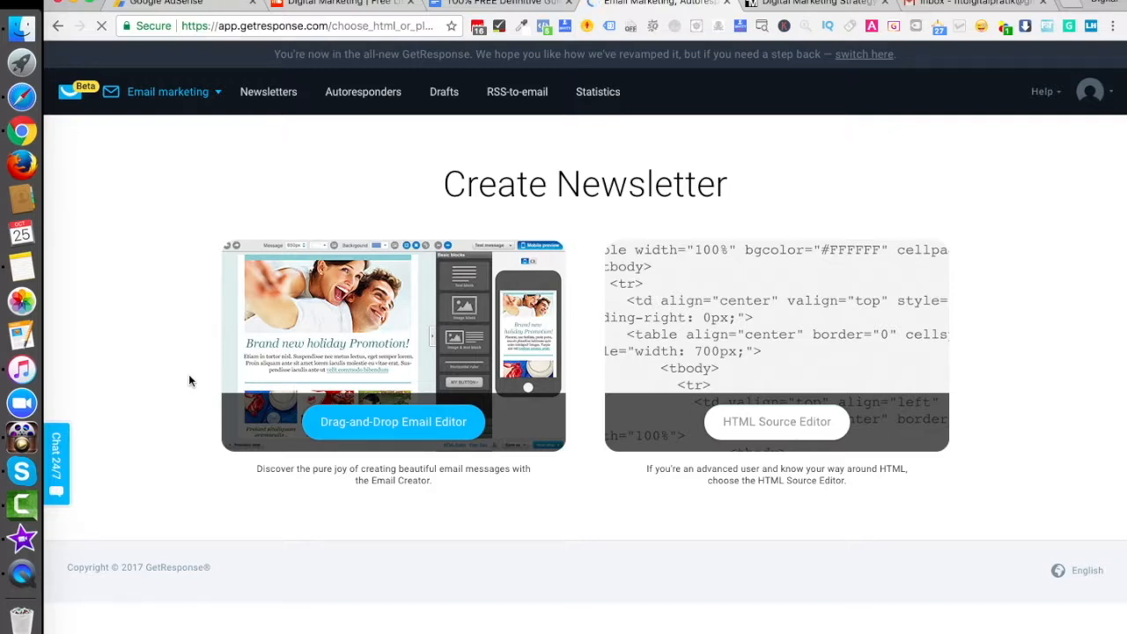
{"action": "left_click", "coordinate": [388, 425]}
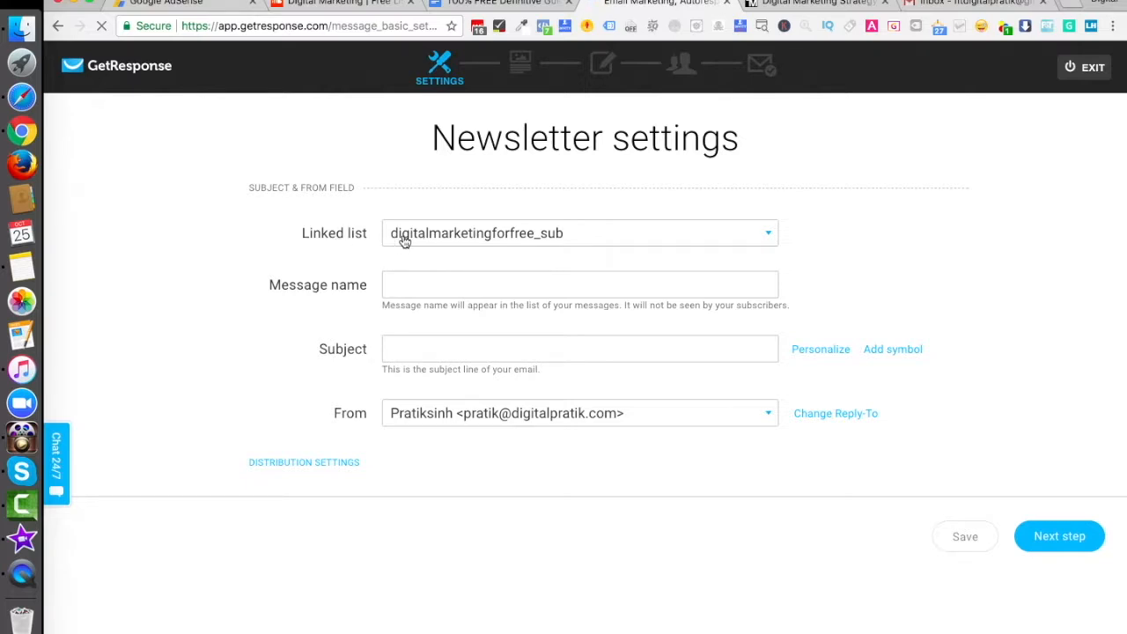
Step: Set the newsletter's linked list to demo_correct_list
{"action": "left_click", "coordinate": [485, 242]}
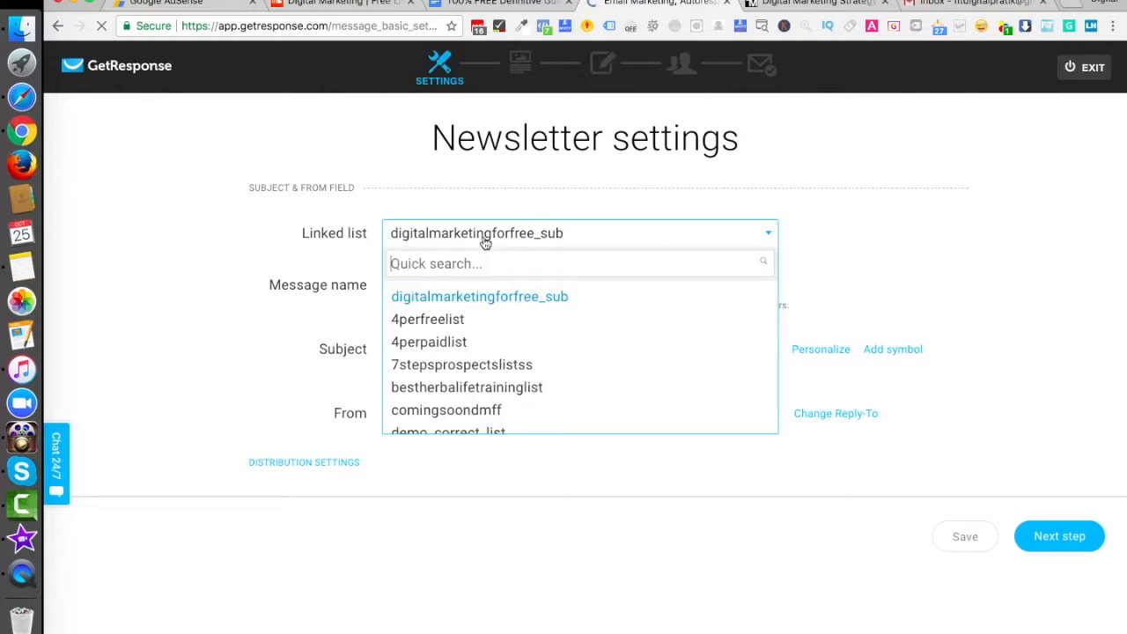
{"action": "scroll", "coordinate": [496, 388], "scroll_direction": "down", "scroll_amount": 2}
{"action": "left_click", "coordinate": [476, 361]}
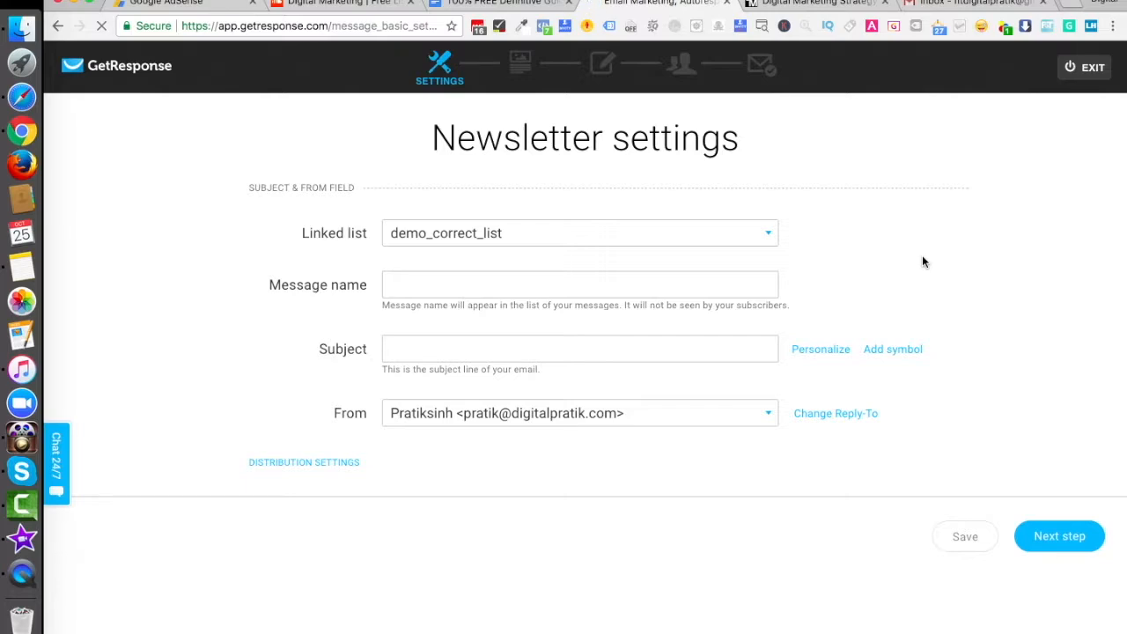
Step: Switch to Gmail, read through the latest "Welcome to DigitalMarketingForFree.com" email and return to the inbox
{"action": "left_click", "coordinate": [968, 8]}
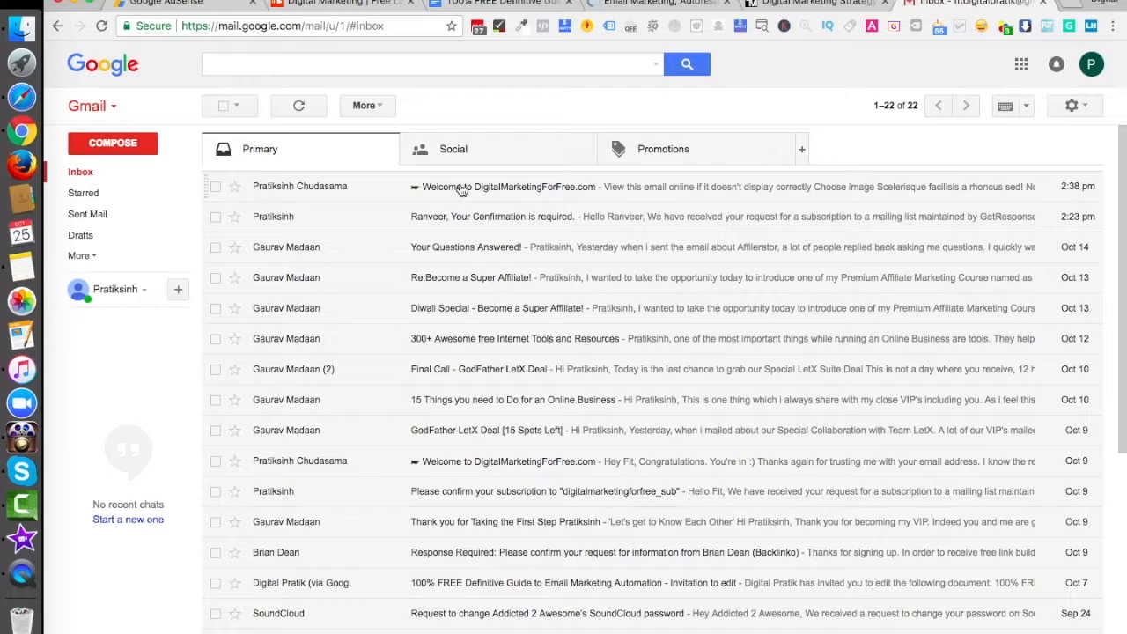
{"action": "left_click", "coordinate": [508, 190]}
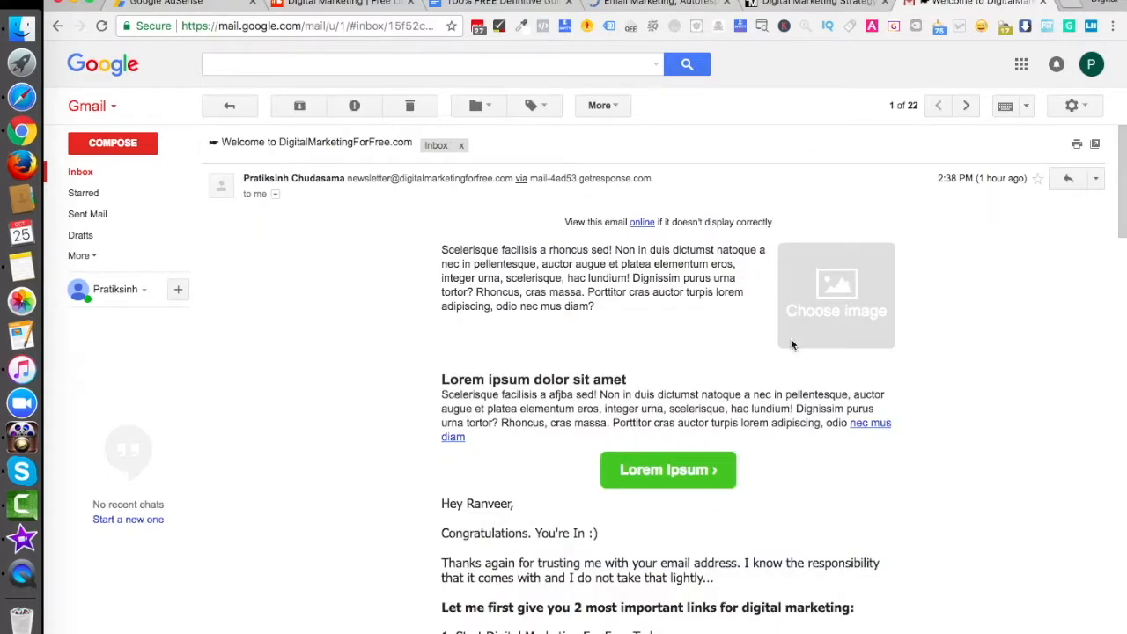
{"action": "scroll", "coordinate": [763, 401], "scroll_direction": "down", "scroll_amount": 1}
{"action": "scroll", "coordinate": [762, 401], "scroll_direction": "down", "scroll_amount": 3}
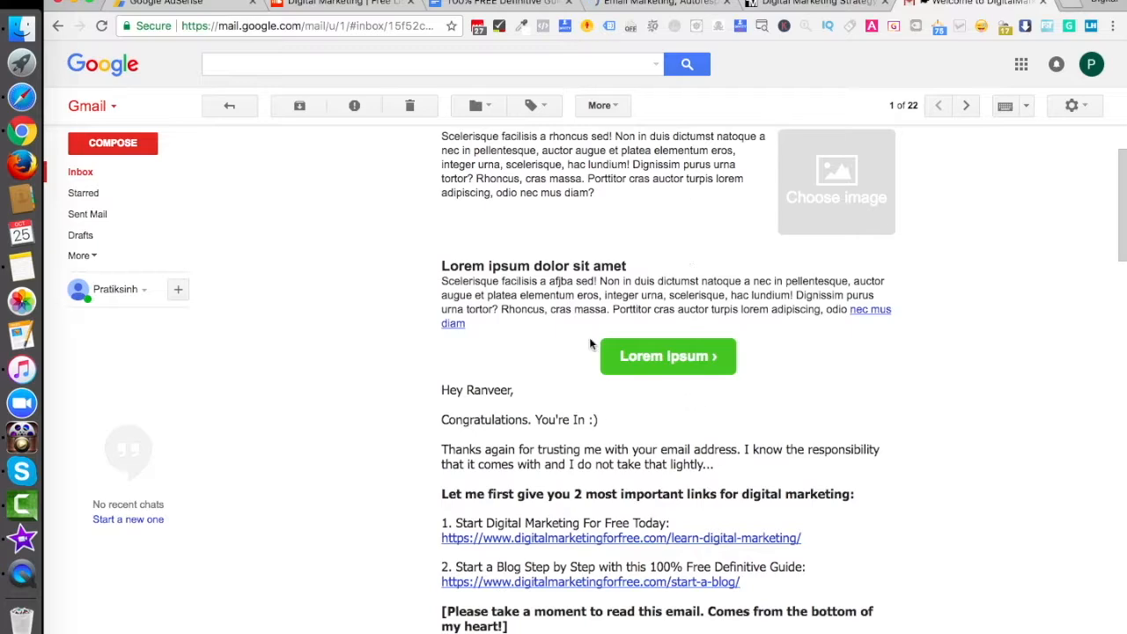
{"action": "scroll", "coordinate": [614, 394], "scroll_direction": "up", "scroll_amount": 3}
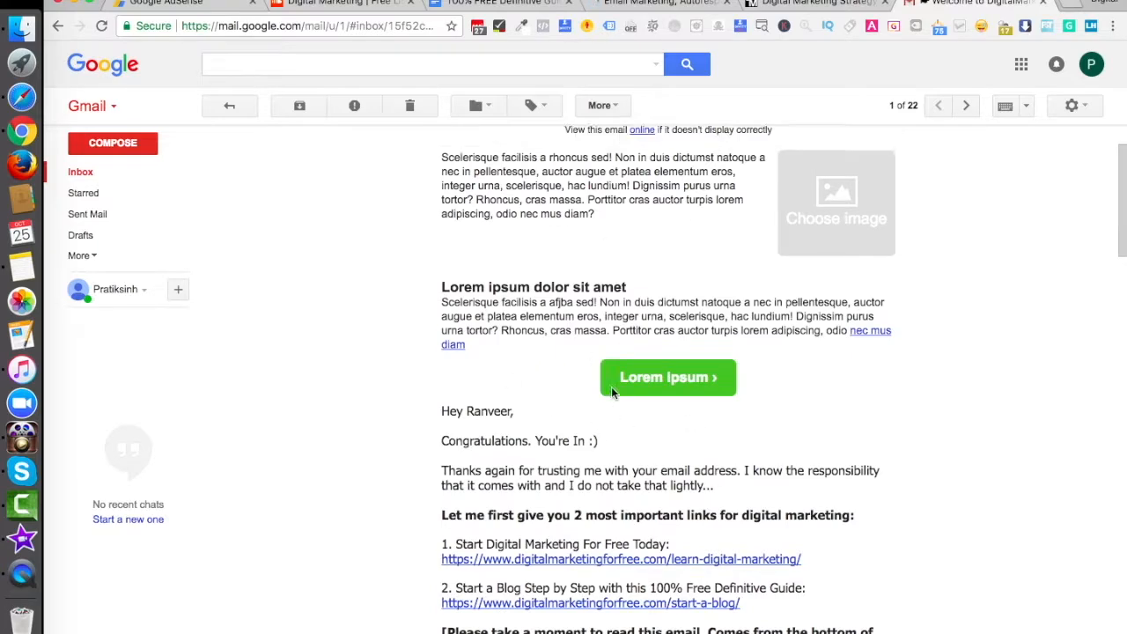
{"action": "left_click", "coordinate": [222, 105]}
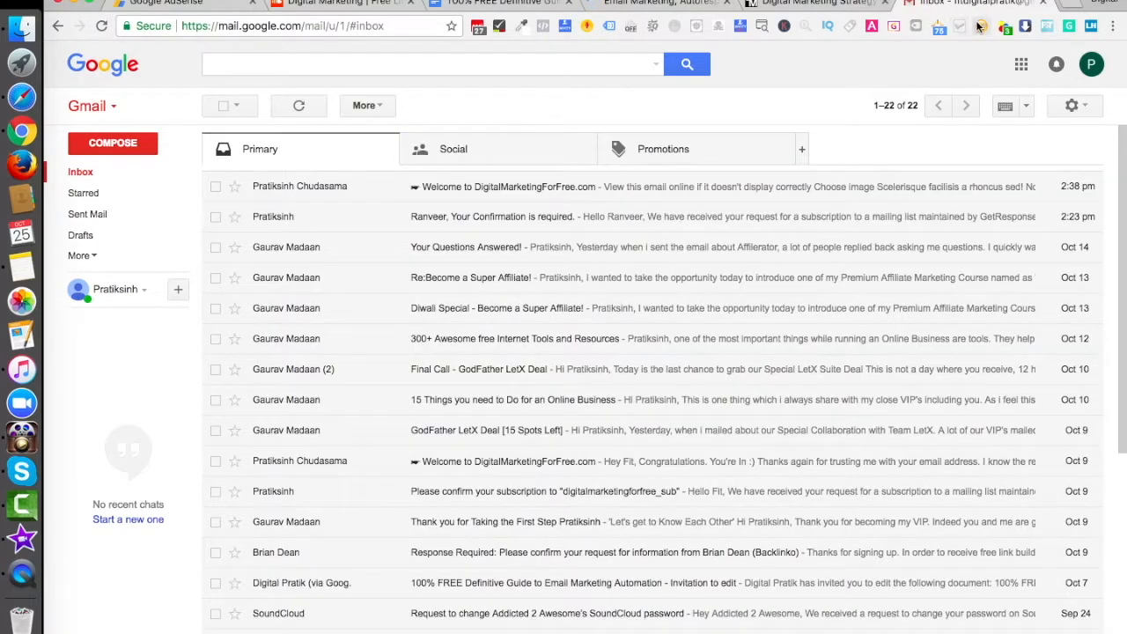
Step: Return to the GetResponse newsletter settings and name the message "Demo Newsletter"
{"action": "left_click", "coordinate": [663, 11]}
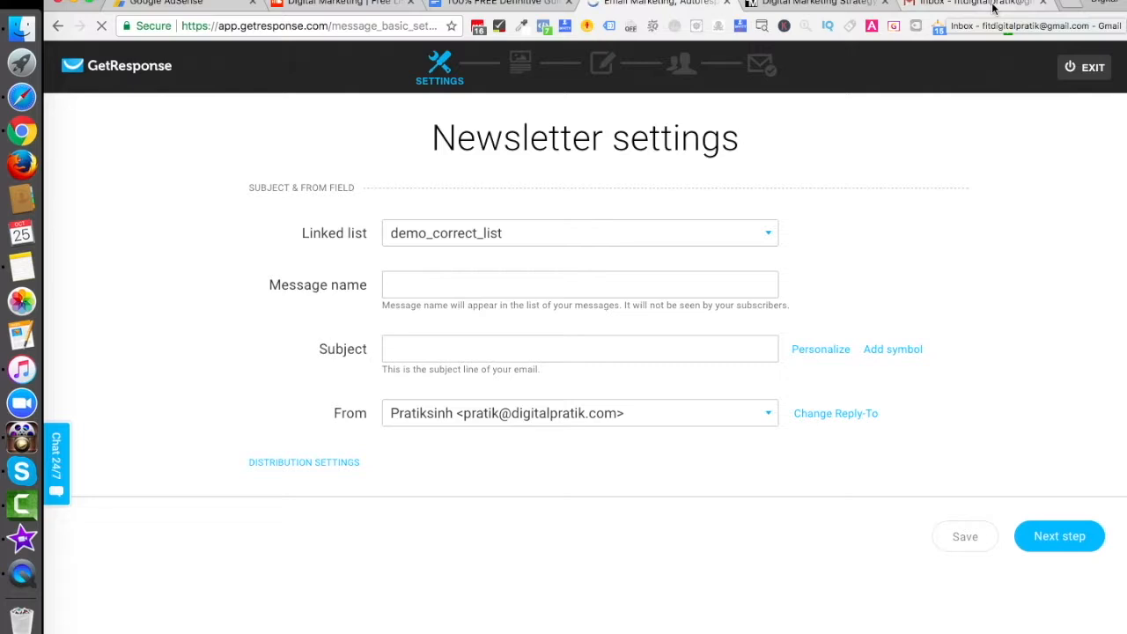
{"action": "left_click", "coordinate": [426, 291]}
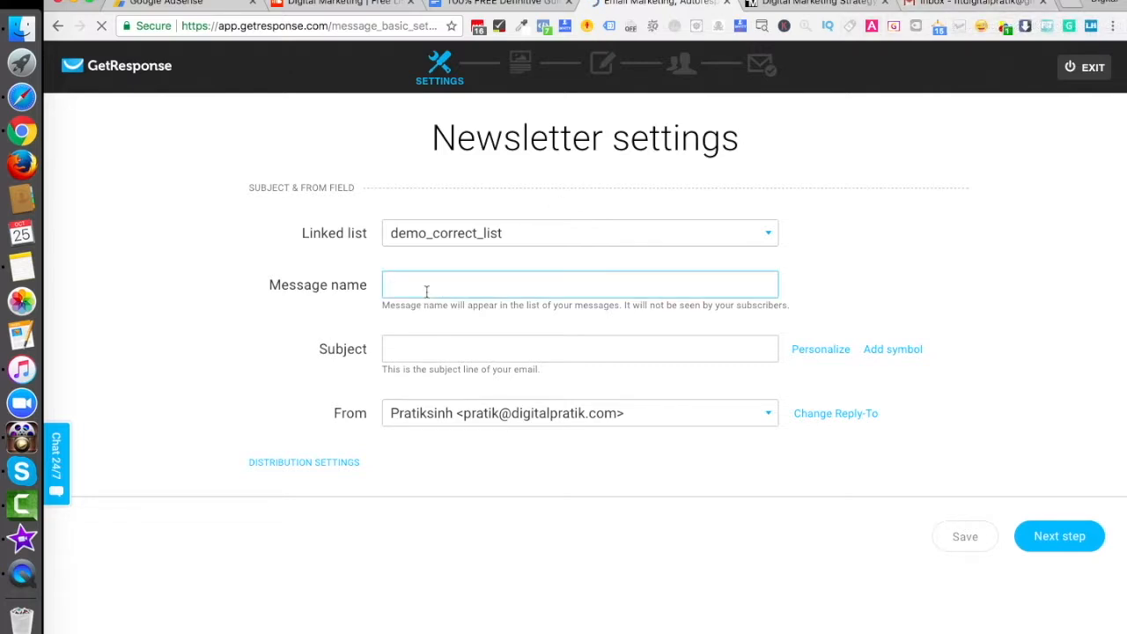
{"action": "type", "text": "Demo Newsletter"}
Step: Begin the newsletter's subject with the [[firstname]] personalization field followed by a comma
{"action": "left_click", "coordinate": [448, 352]}
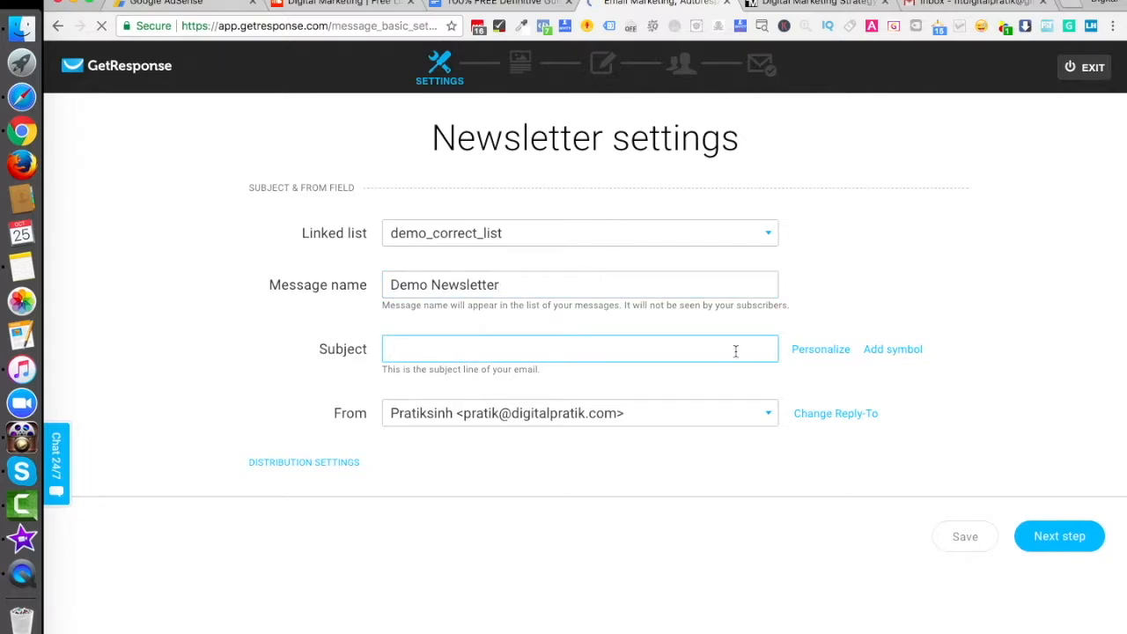
{"action": "left_click", "coordinate": [819, 351]}
{"action": "left_click", "coordinate": [820, 427]}
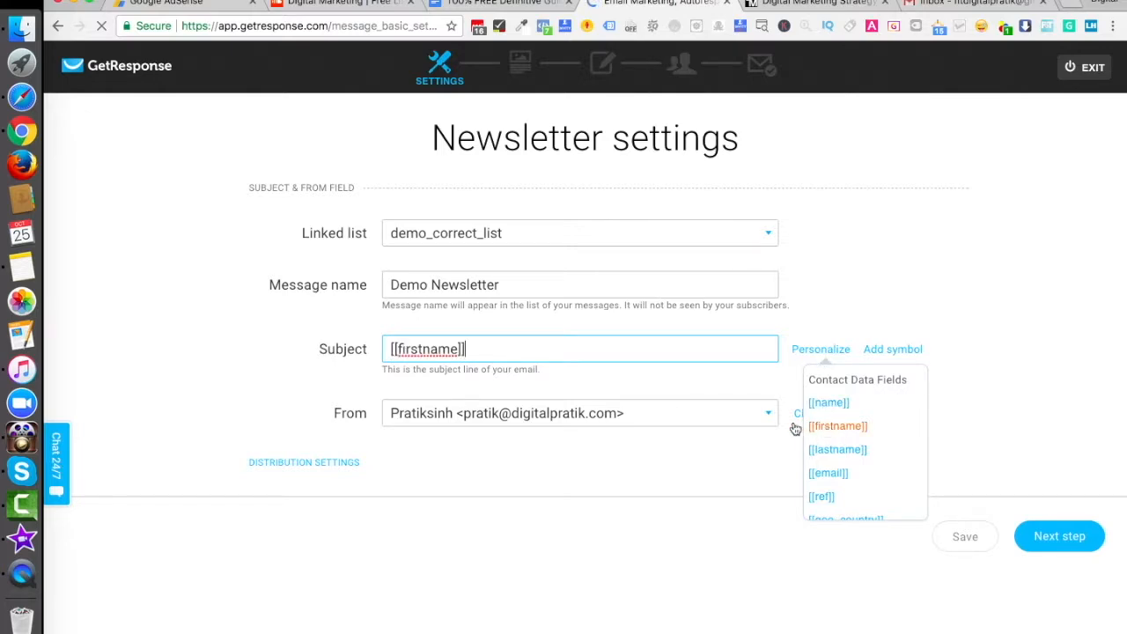
{"action": "type", "text": ","}
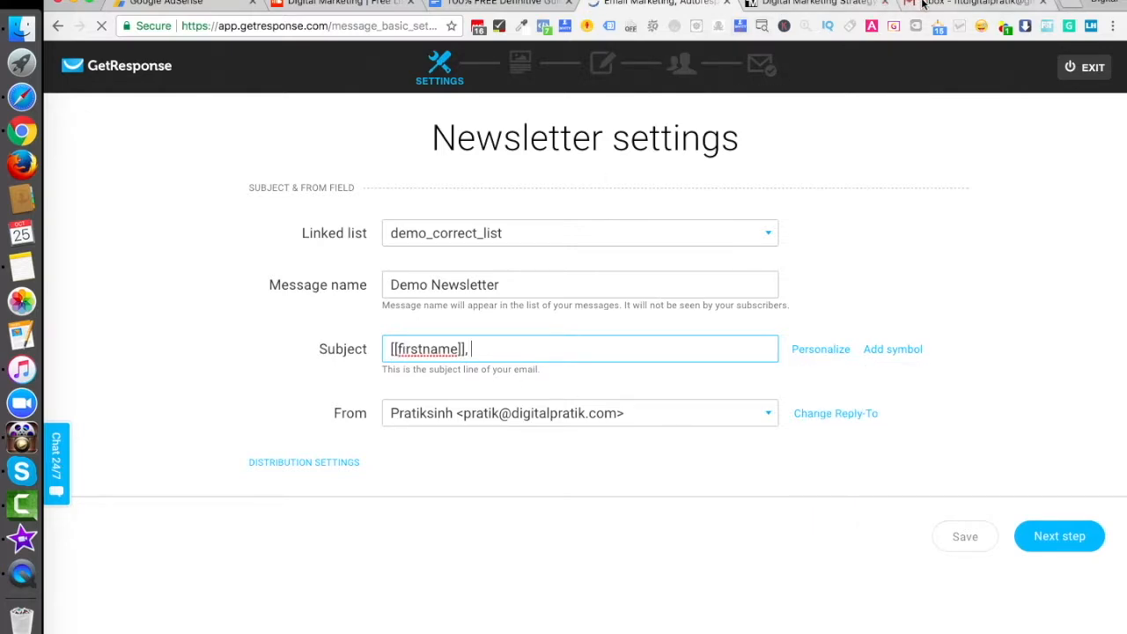
Step: Switch to Gmail and check the personalized first name in the greeting of the latest welcome email
{"action": "left_click", "coordinate": [969, 3]}
{"action": "left_click", "coordinate": [495, 190]}
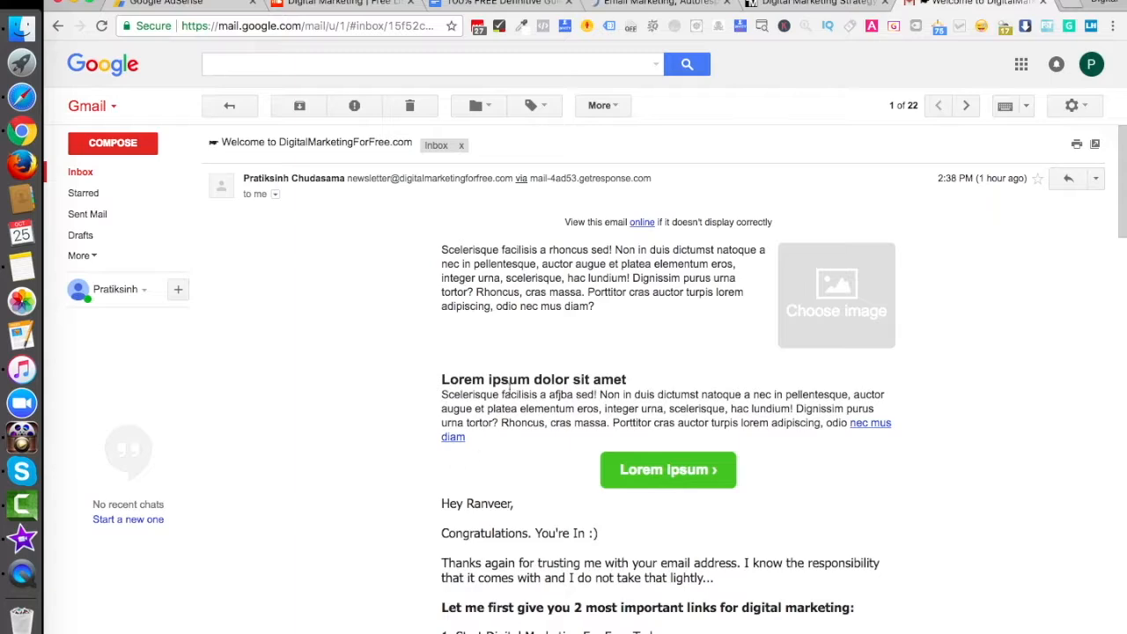
{"action": "scroll", "coordinate": [537, 379], "scroll_direction": "down", "scroll_amount": 5}
{"action": "double_click", "coordinate": [484, 162]}
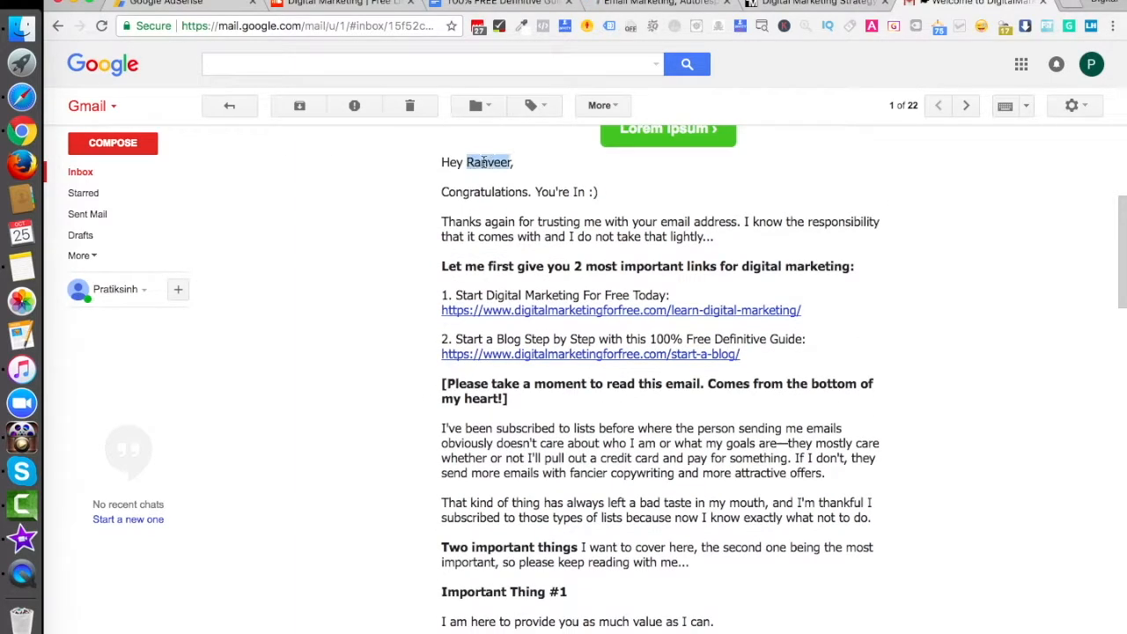
Step: Return to the GetResponse newsletter settings and complete the subject after [[firstname]] with "Did you know about the podcast?"
{"action": "left_click", "coordinate": [656, 3]}
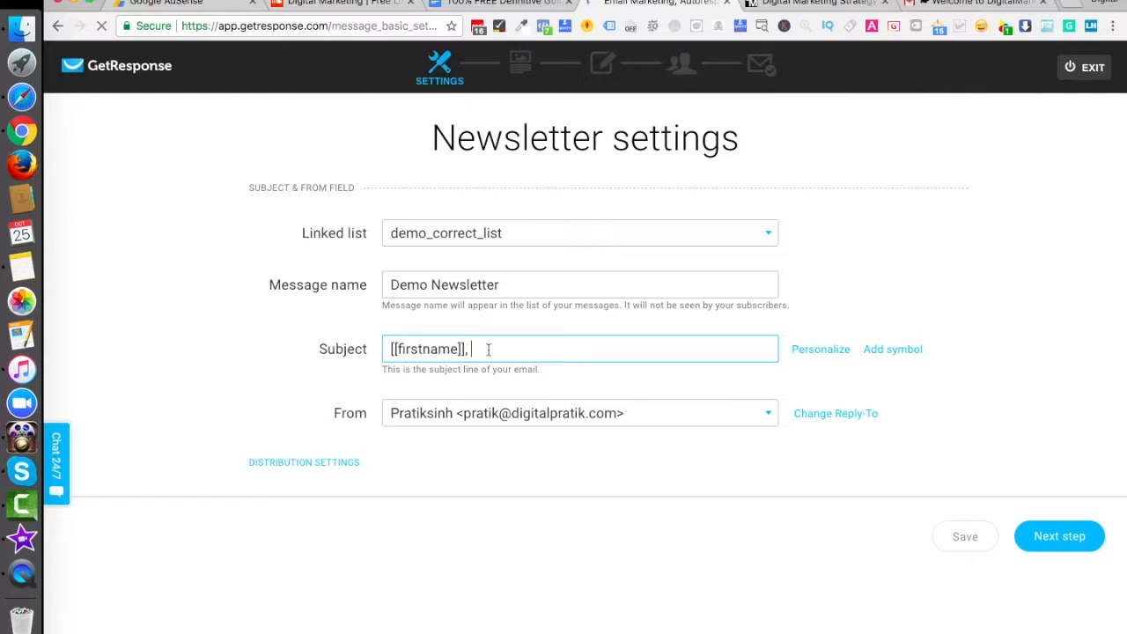
{"action": "type", "text": "Did you know about the podcast?"}
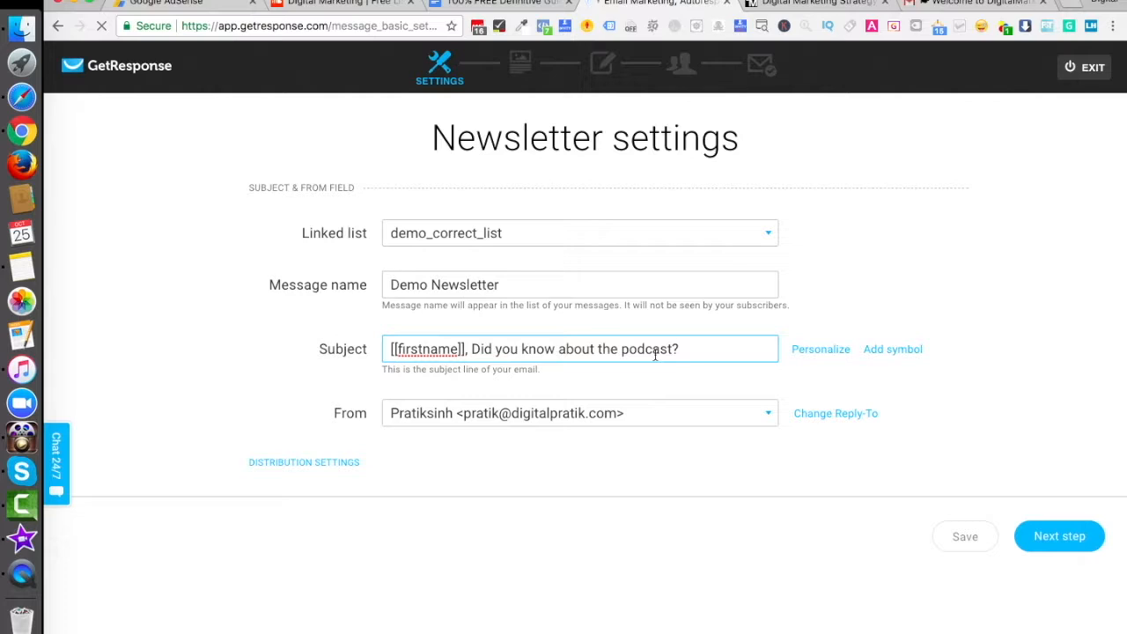
Step: Continue to template selection and start the newsletter from scratch with a one-column layout
{"action": "left_click", "coordinate": [1061, 538]}
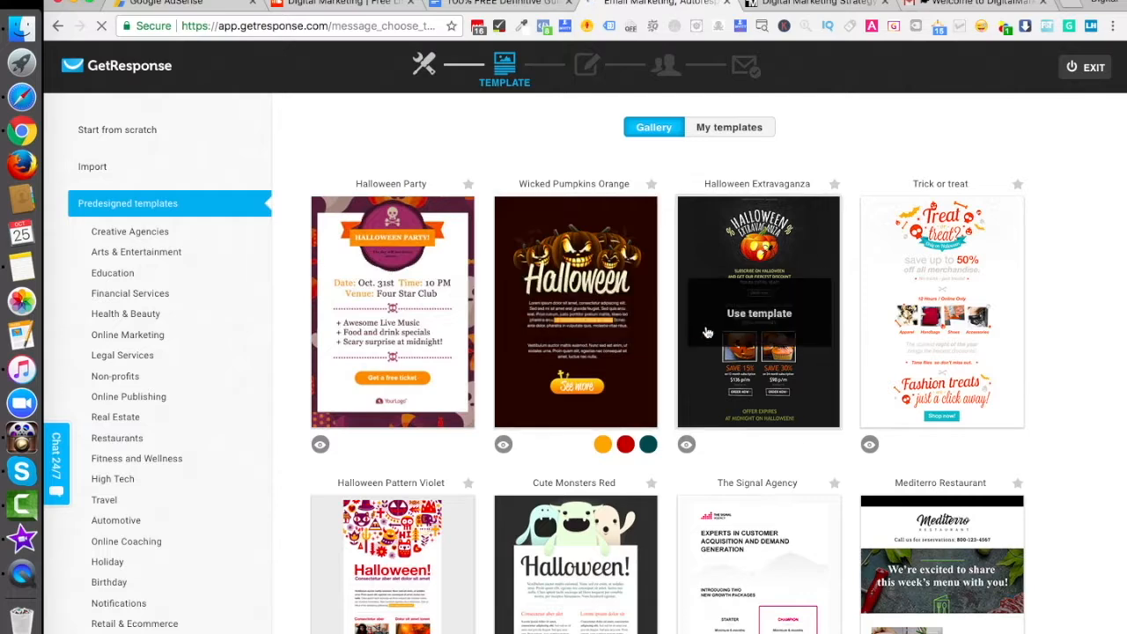
{"action": "left_click", "coordinate": [121, 130]}
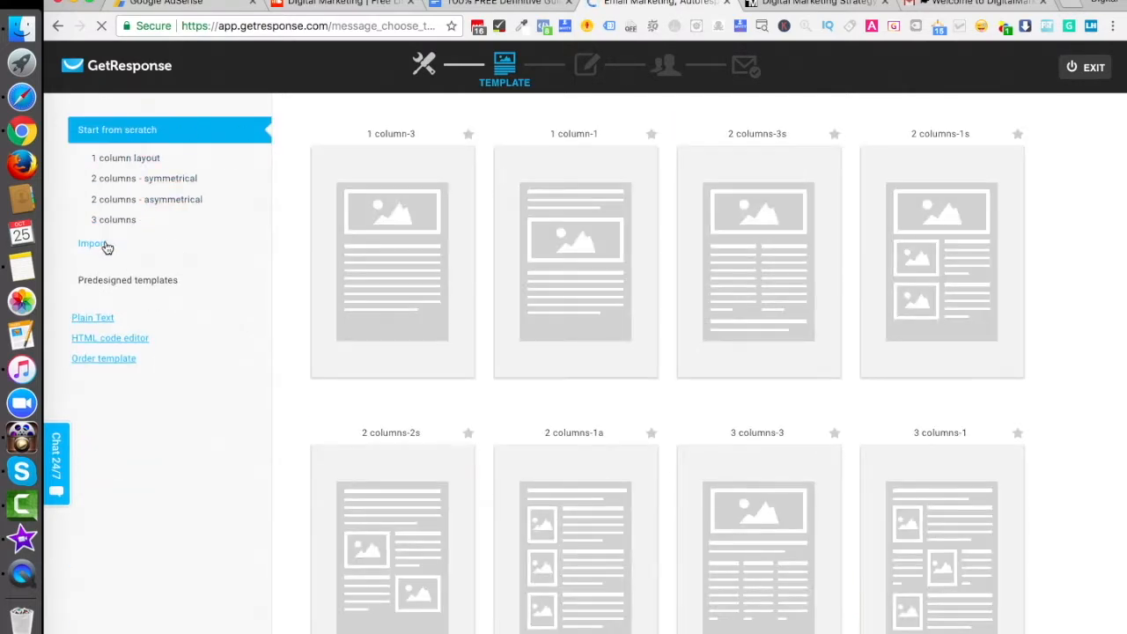
{"action": "left_click", "coordinate": [113, 157]}
{"action": "mouse_move", "coordinate": [721, 259]}
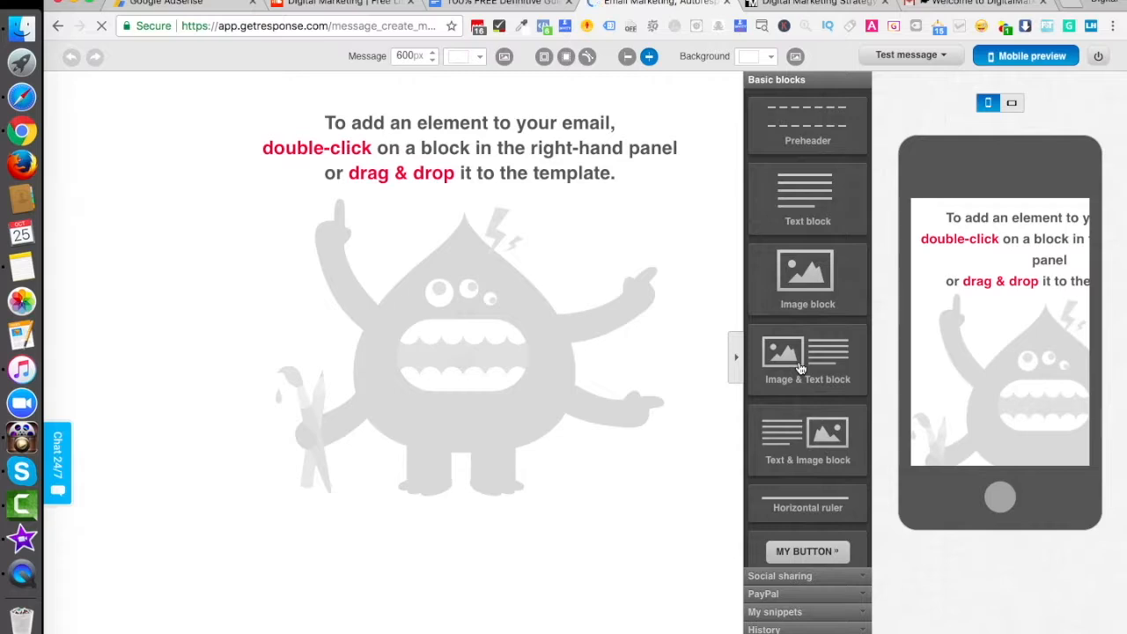
Step: Add the saved "Hey [[firstname]],H..." snippet to the message and delete all its text below the greeting
{"action": "left_click", "coordinate": [792, 611]}
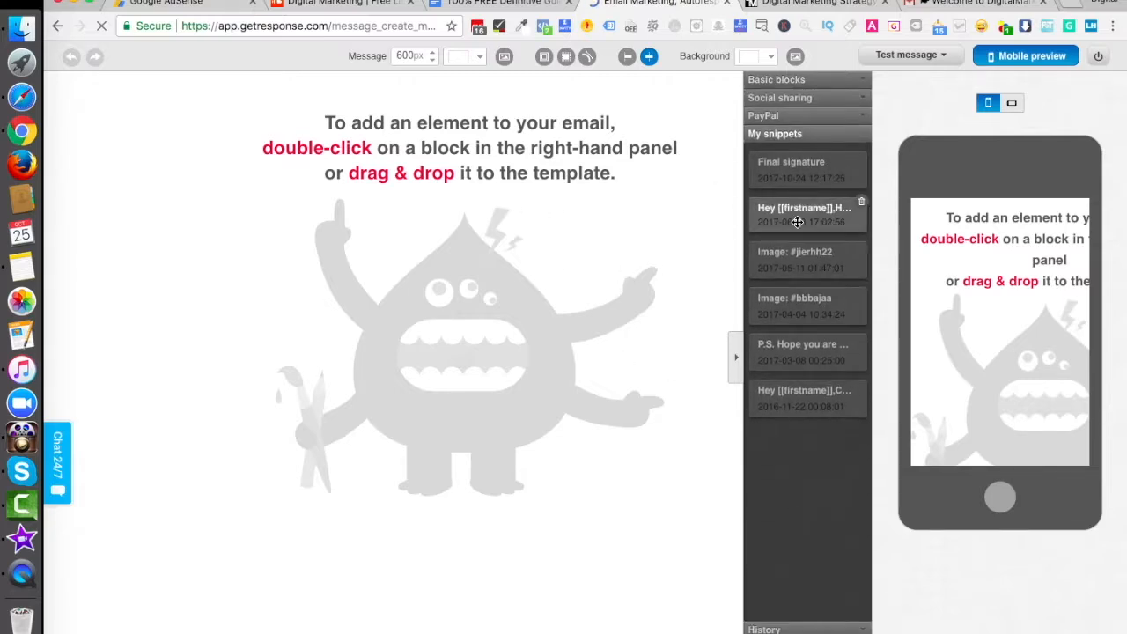
{"action": "left_click_drag", "start_coordinate": [795, 217], "coordinate": [450, 216]}
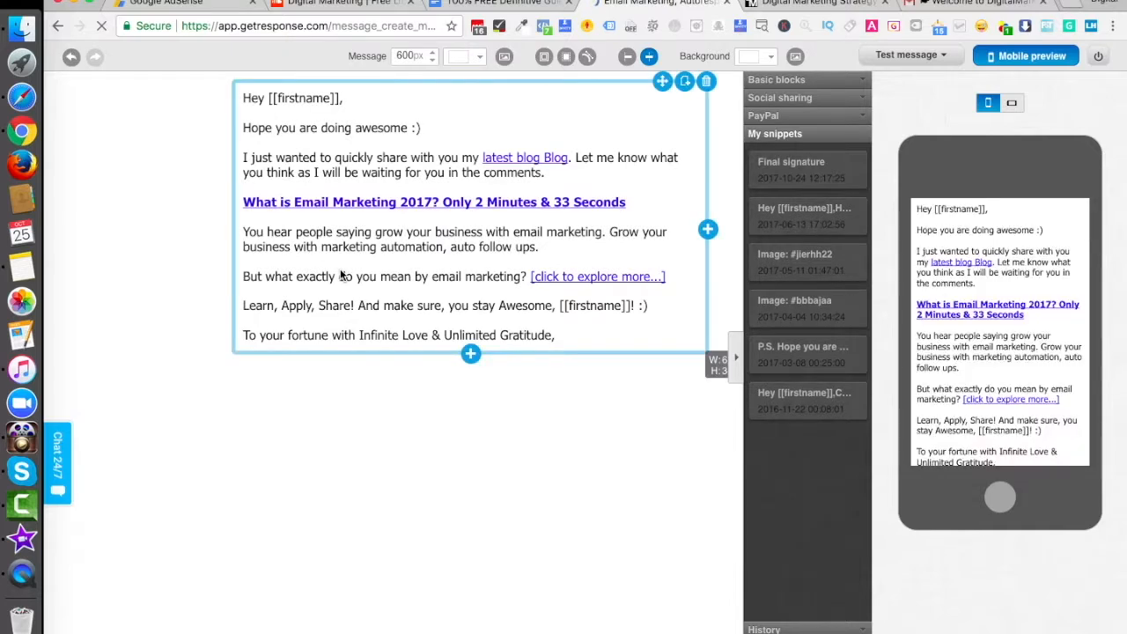
{"action": "left_click", "coordinate": [366, 258]}
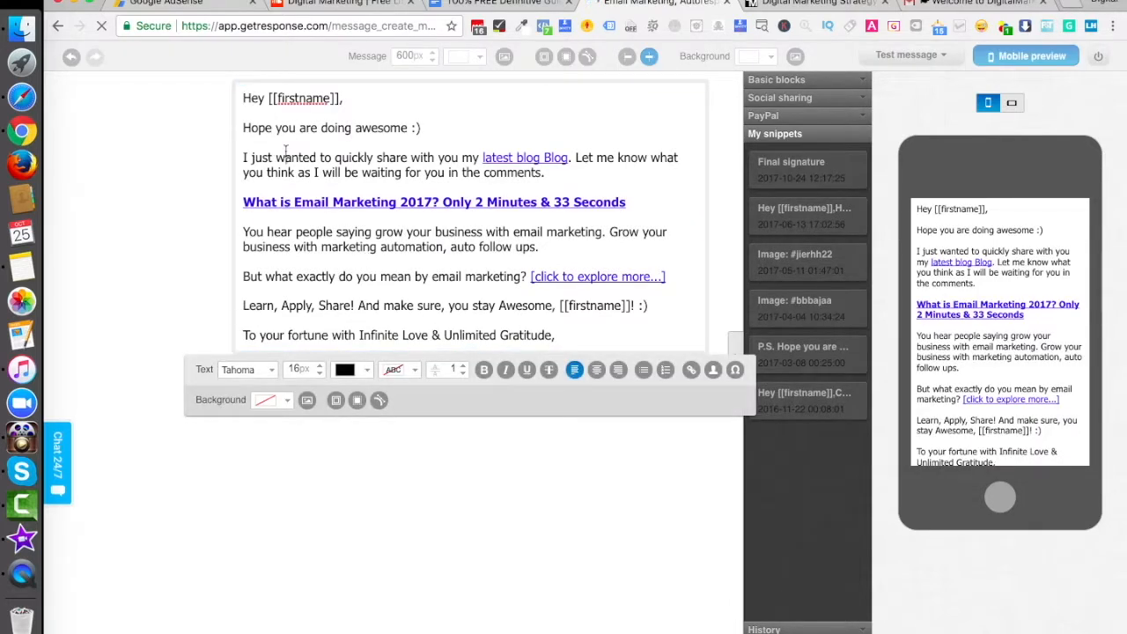
{"action": "left_click_drag", "start_coordinate": [243, 127], "coordinate": [644, 349]}
{"action": "key", "text": "BackSpace"}
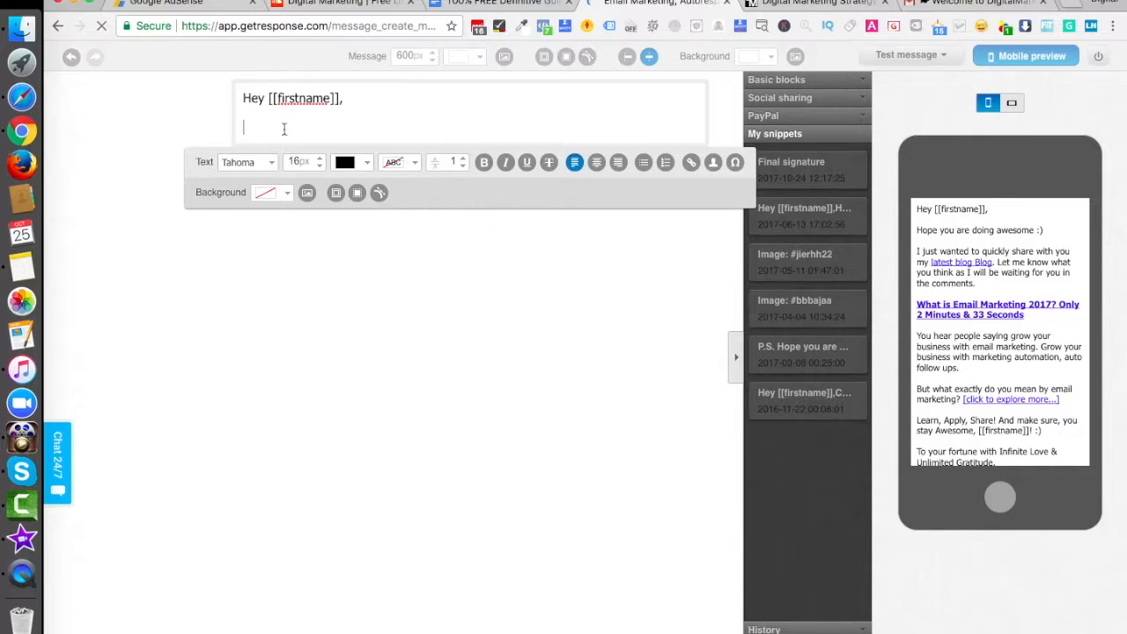
Step: Replace the [[firstname]] field in the greeting so that it reads "Hey :)"
{"action": "key", "text": "BackSpace"}
{"action": "key", "text": "BackSpace"}
{"action": "key", "text": "BackSpace"}
{"action": "key", "text": "BackSpace"}
{"action": "key", "text": "BackSpace"}
{"action": "key", "text": "BackSpace"}
{"action": "key", "text": "BackSpace"}
{"action": "key", "text": "BackSpace"}
{"action": "key", "text": "BackSpace"}
{"action": "key", "text": "BackSpace"}
{"action": "key", "text": "BackSpace"}
{"action": "type", "text": ":)"}
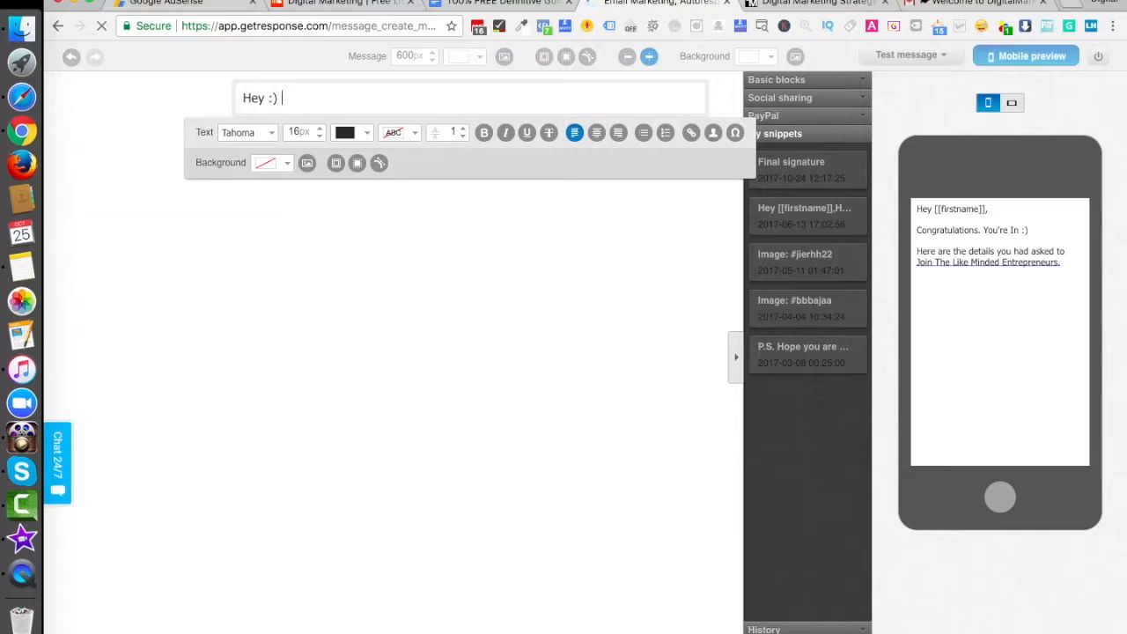
Step: Add the paragraph "I just launched the Audio version of Digital Marketing Strategies where you get to learn and apply something every single day."
{"action": "key", "text": "Return"}
{"action": "type", "text": "I just launched the Audio version on Di"}
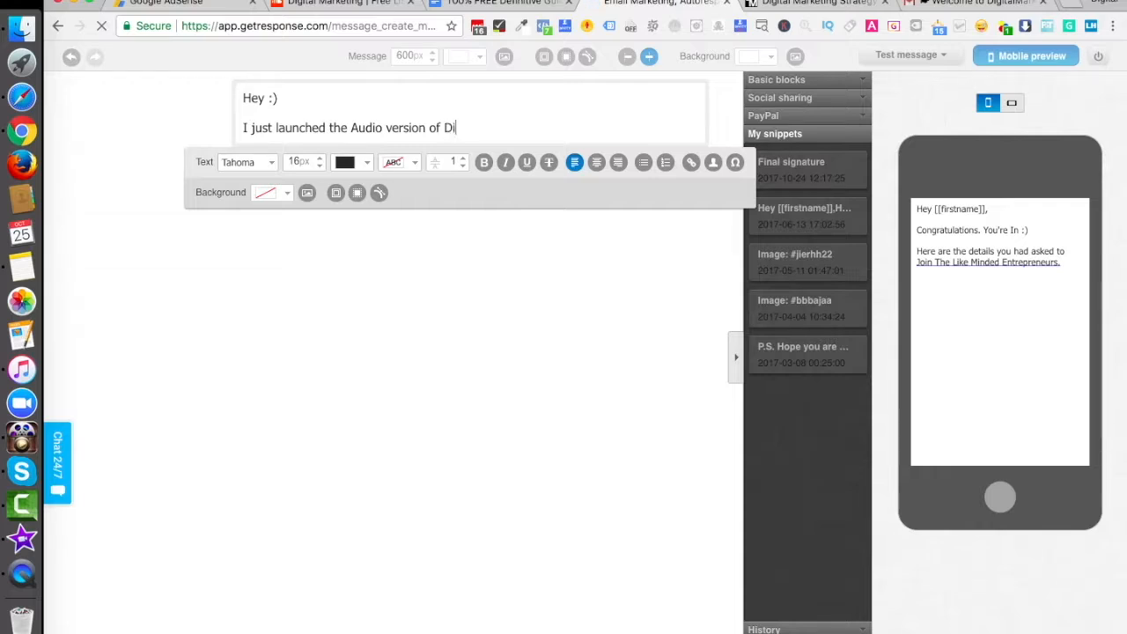
{"action": "type", "text": "gital Marketing Strategu"}
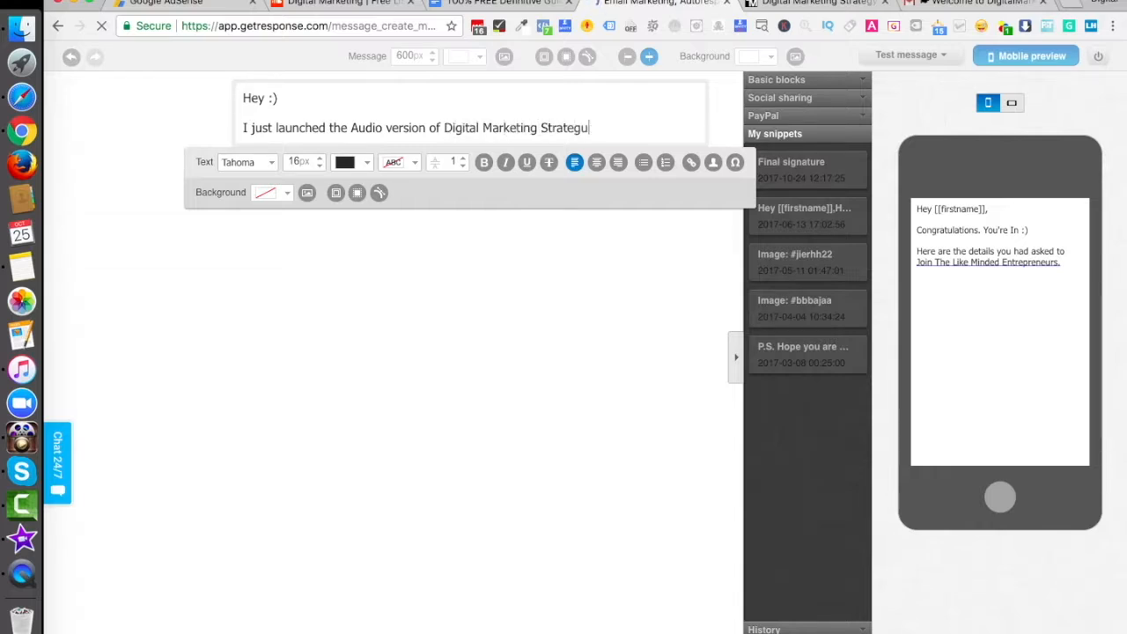
{"action": "key", "text": "BackSpace"}
{"action": "type", "text": "ies where you get to learn and apply"}
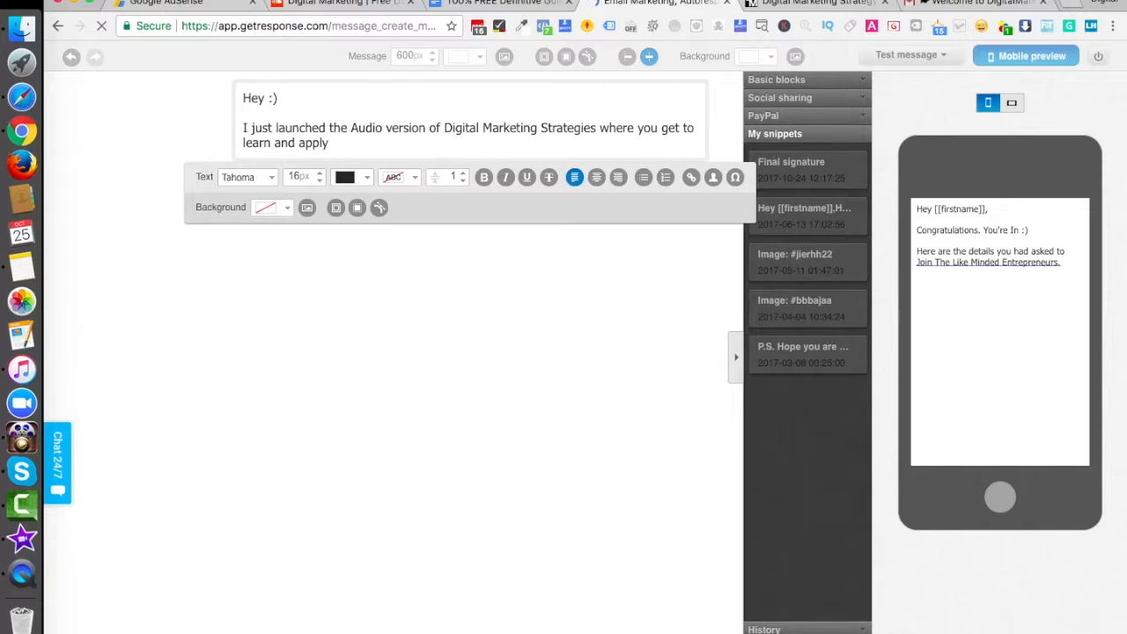
{"action": "type", "text": " something every single day."}
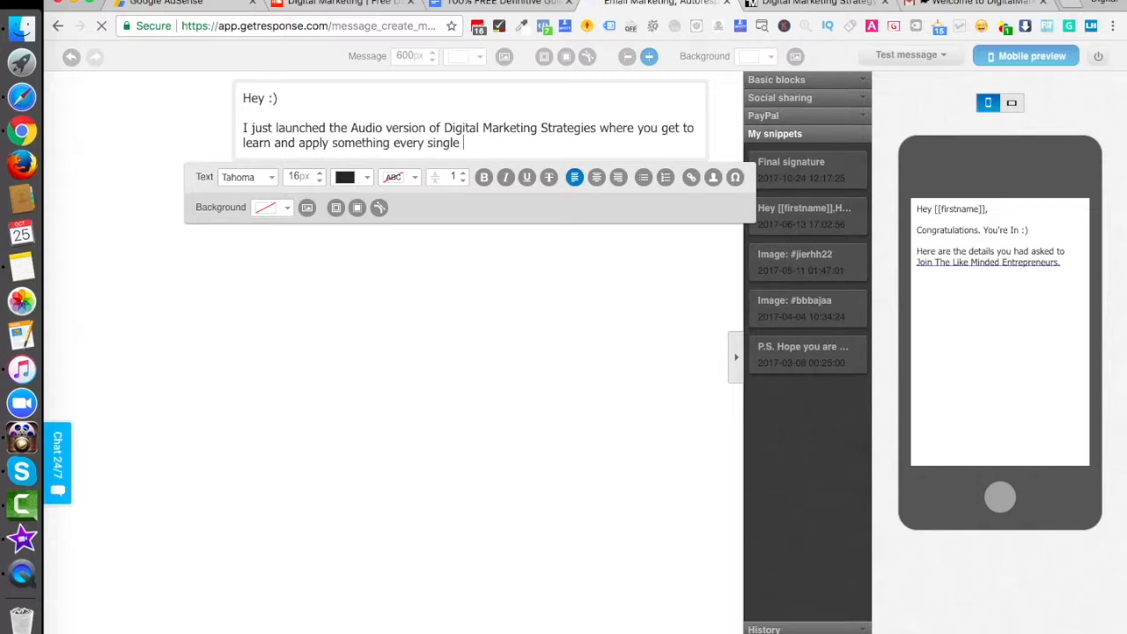
Step: Add a second paragraph: "Do check out over here where you get to select your favorite platform for the Digital Marketing Audio Experience."
{"action": "key", "text": "Return"}
{"action": "key", "text": "Return"}
{"action": "type", "text": "Do check oou"}
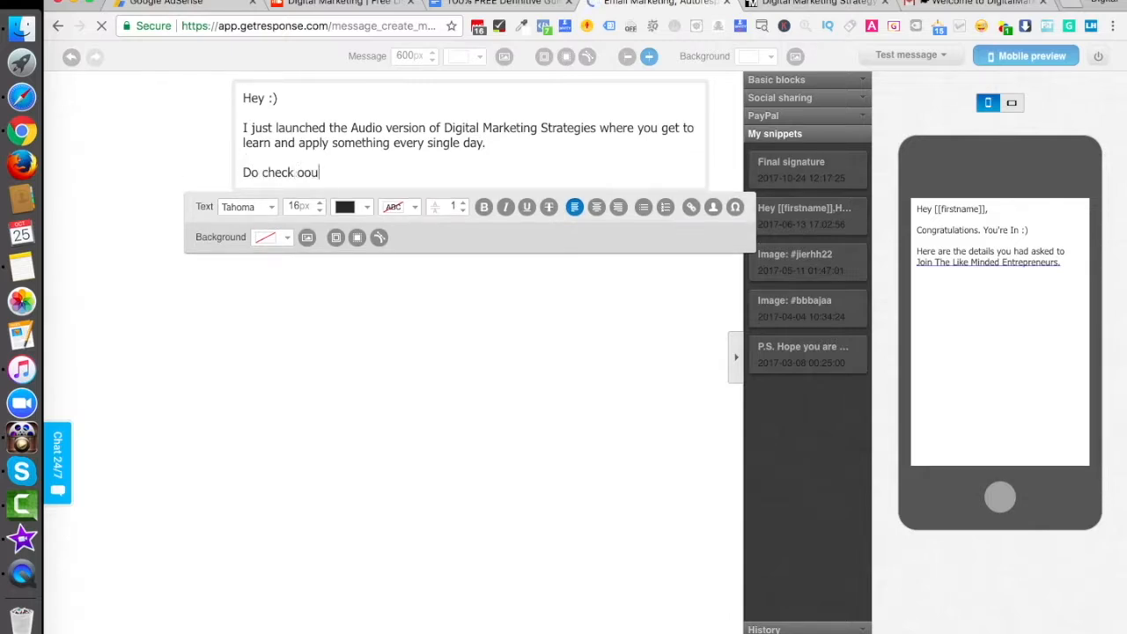
{"action": "type", "text": " of"}
{"action": "key", "text": "BackSpace"}
{"action": "key", "text": "BackSpace"}
{"action": "type", "text": "ver here where you get "}
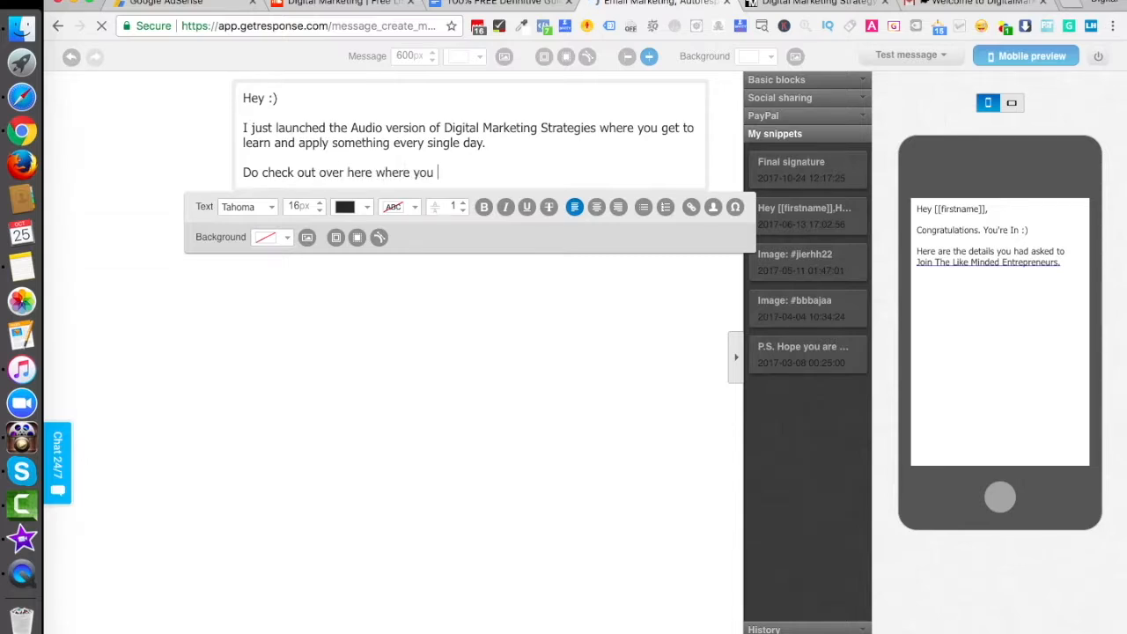
{"action": "type", "text": "to select your favori"}
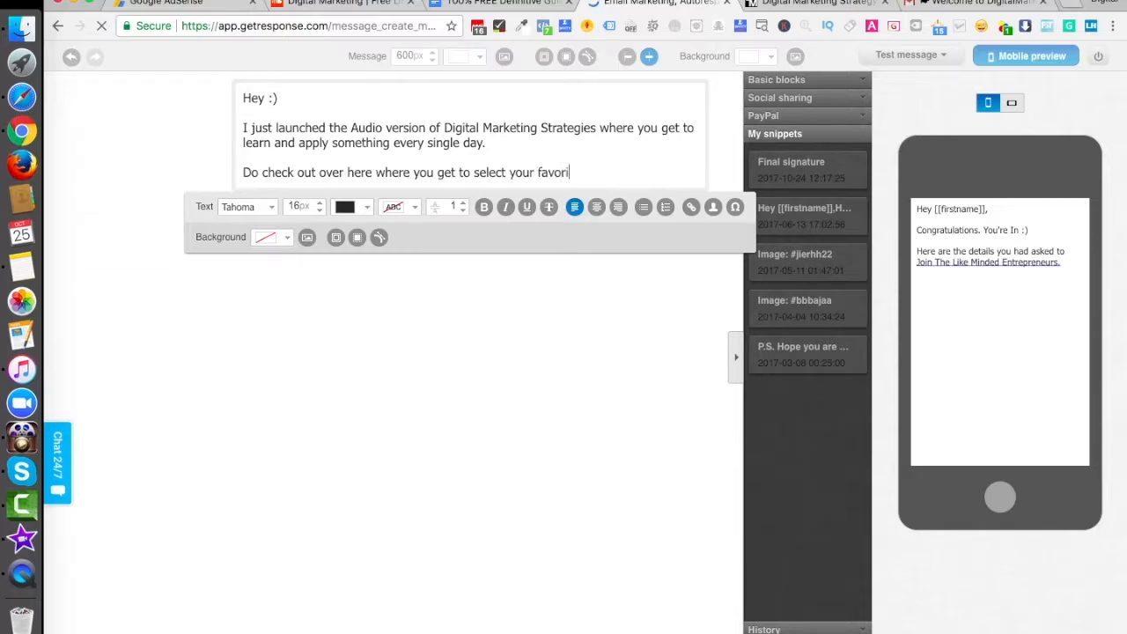
{"action": "type", "text": "te platform for the "}
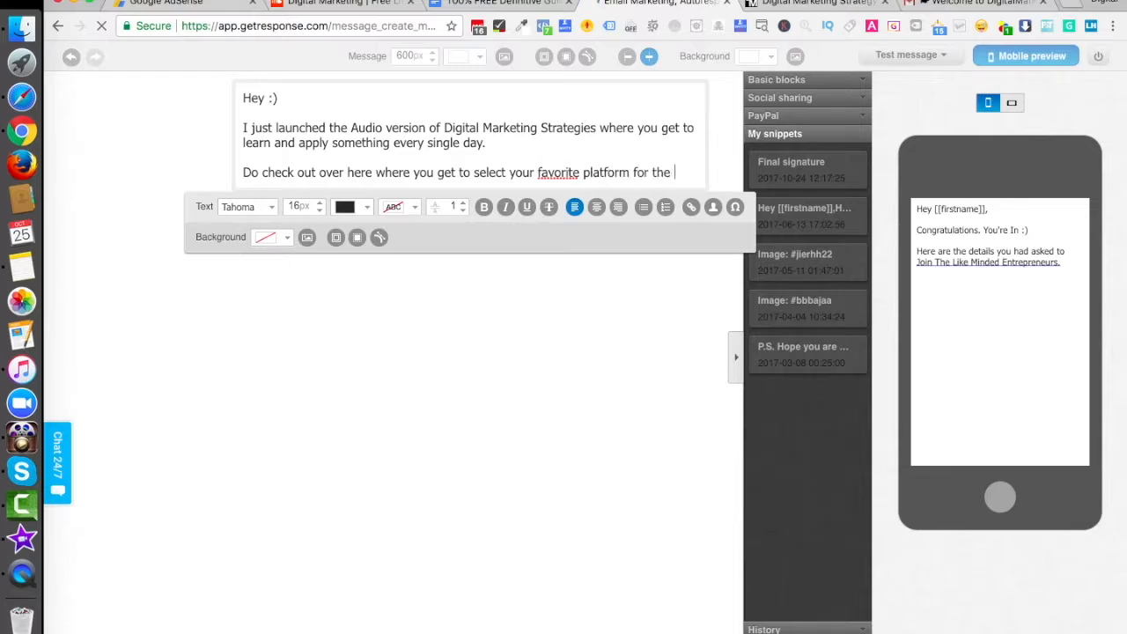
{"action": "type", "text": "Digital M"}
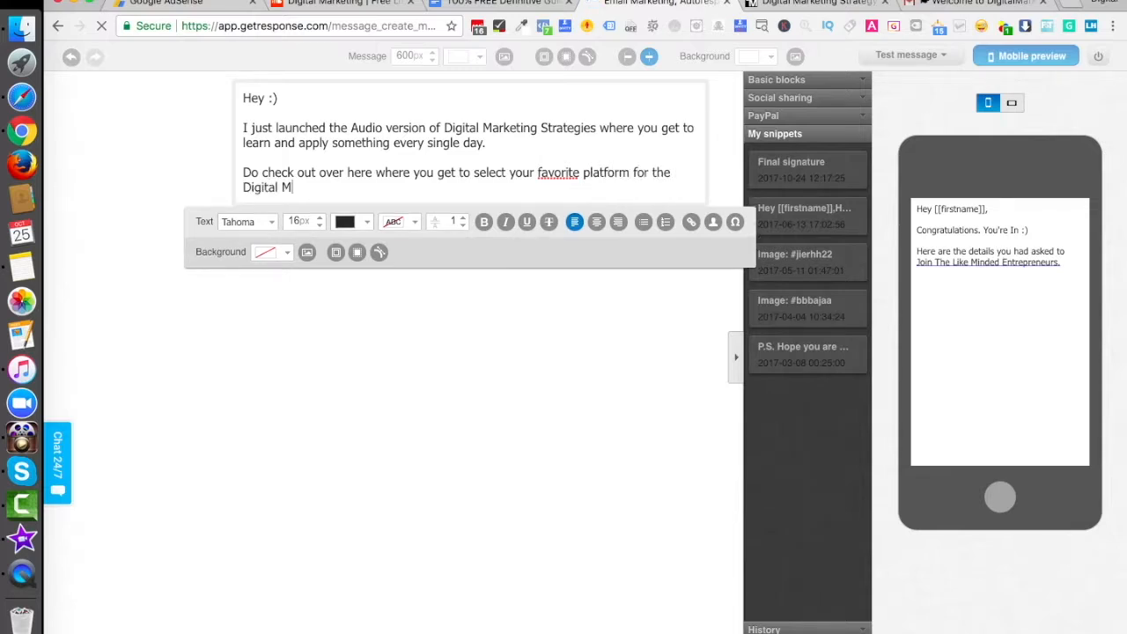
{"action": "type", "text": "arketing Audio Experience"}
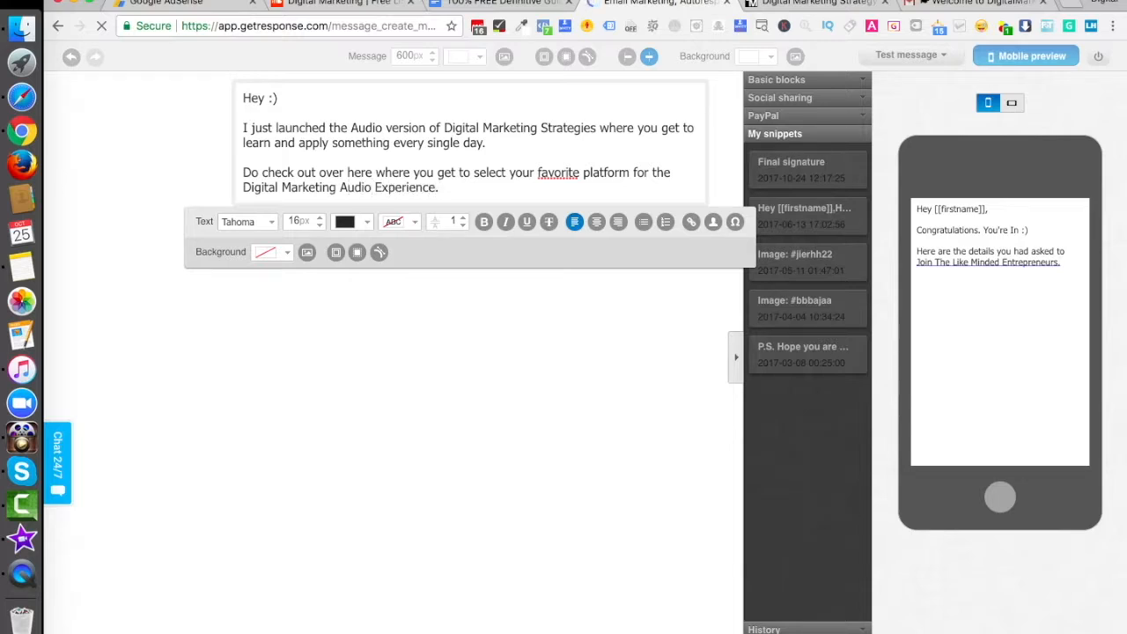
{"action": "type", "text": "."}
Step: End the message with the closing line "To your fortune with Infinite Love & Unlimited Gratitude,"
{"action": "key", "text": "Return"}
{"action": "type", "text": "To your"}
{"action": "type", "text": " fortune with "}
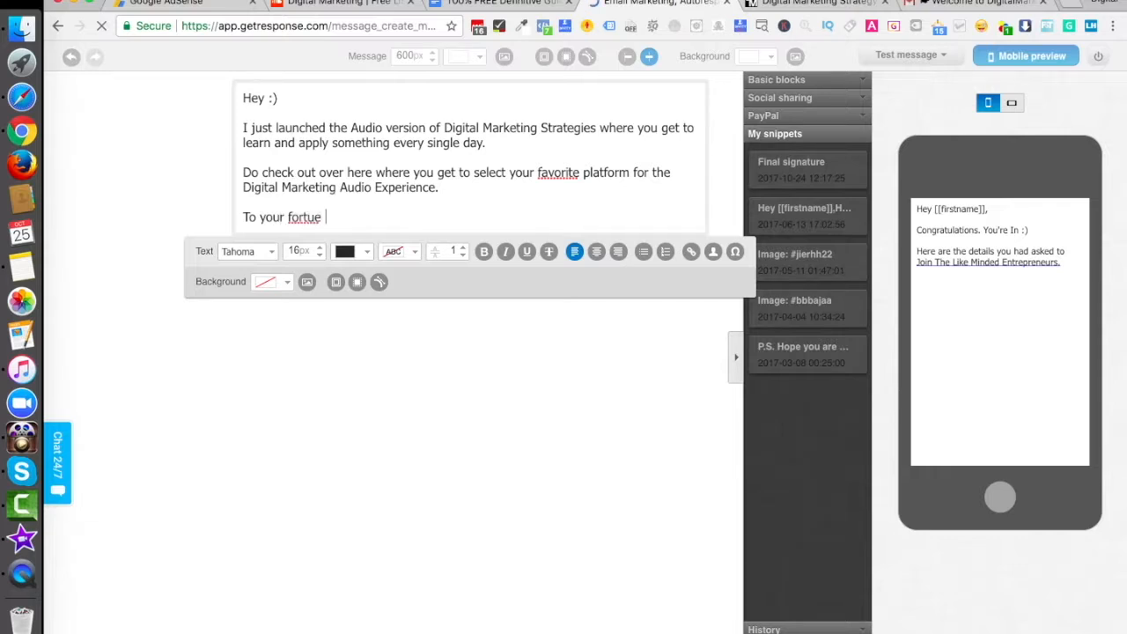
{"action": "type", "text": "Infinite Love & Unlimited Gratitude,"}
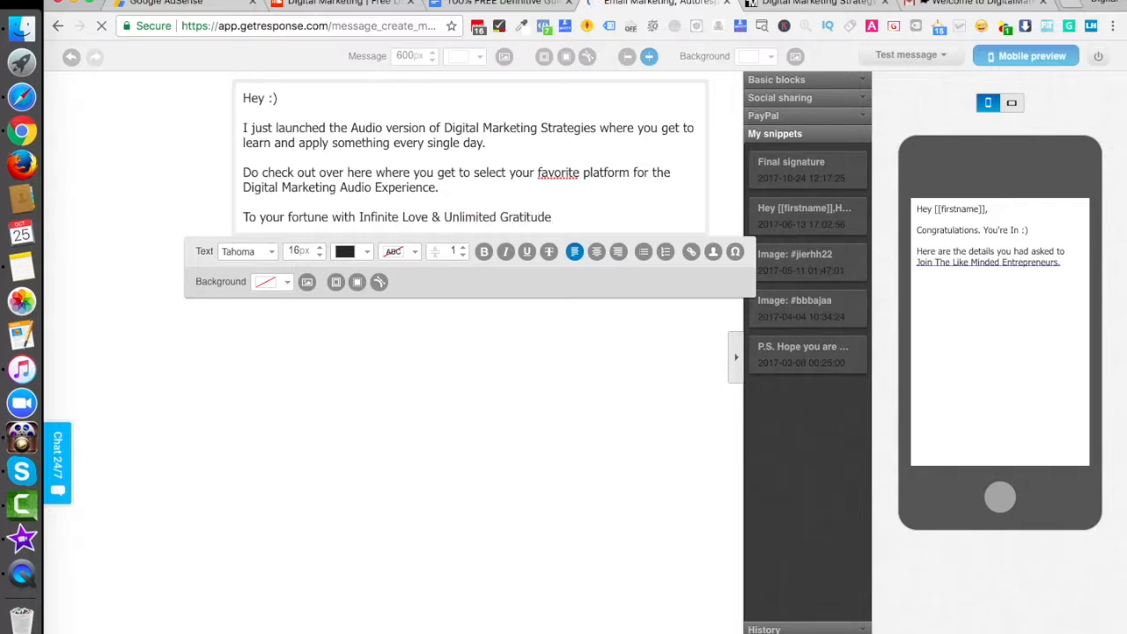
Step: Switch to the Digital Marketing For Free site, copy the address of its Podcast page and return to the GetResponse message editor
{"action": "left_click", "coordinate": [780, 4]}
{"action": "scroll", "coordinate": [572, 128], "scroll_direction": "up", "scroll_amount": 1}
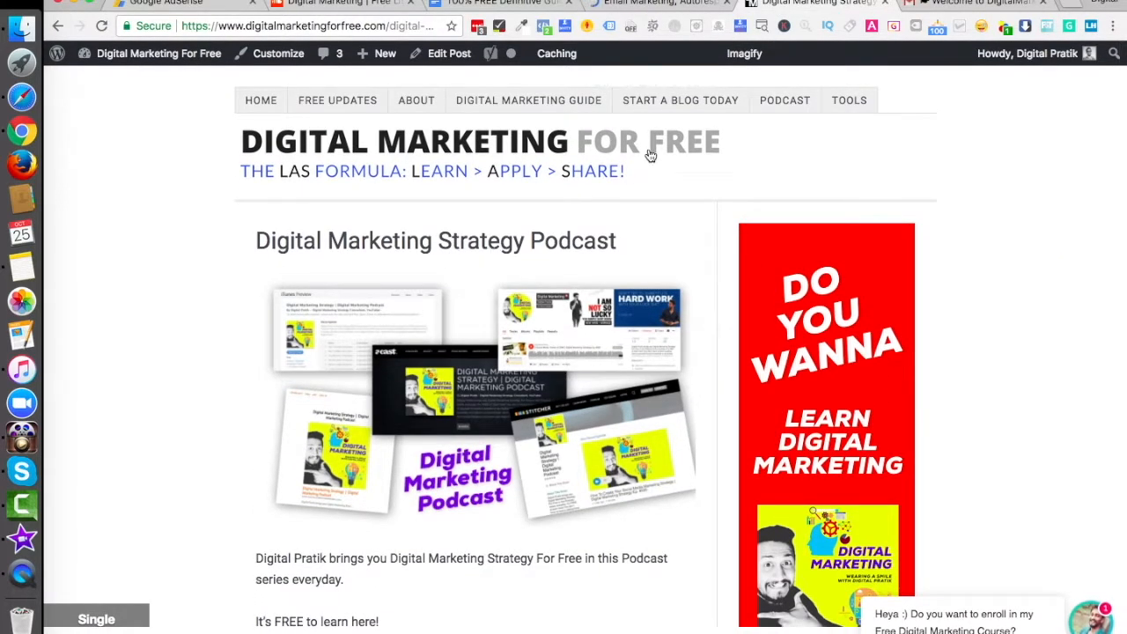
{"action": "left_click", "coordinate": [788, 103]}
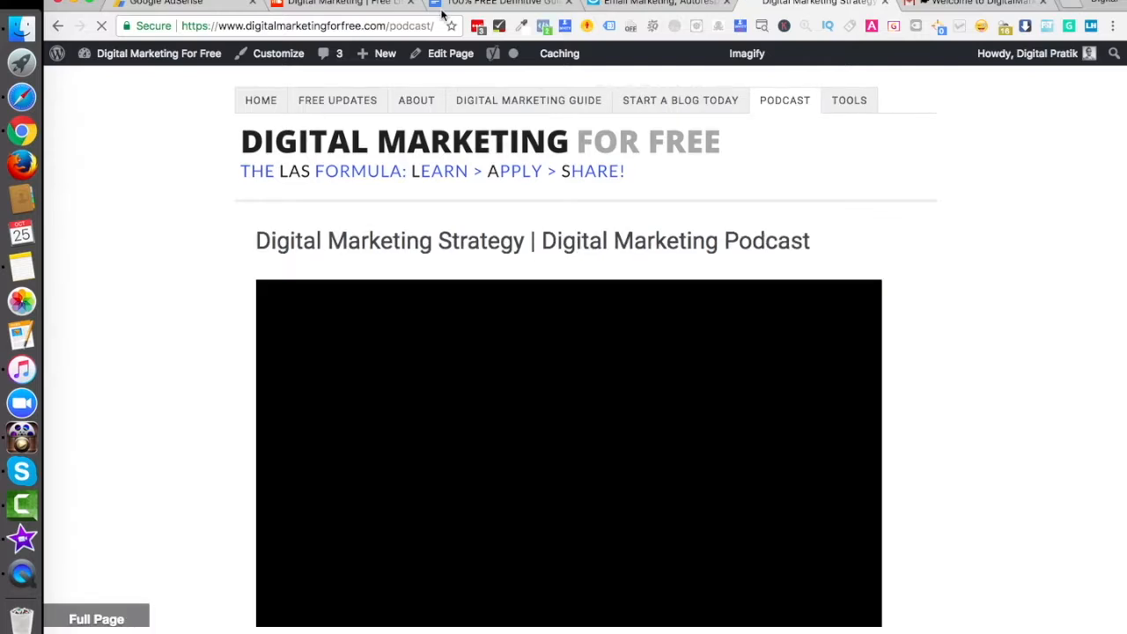
{"action": "left_click", "coordinate": [401, 29]}
{"action": "key", "text": "super+c"}
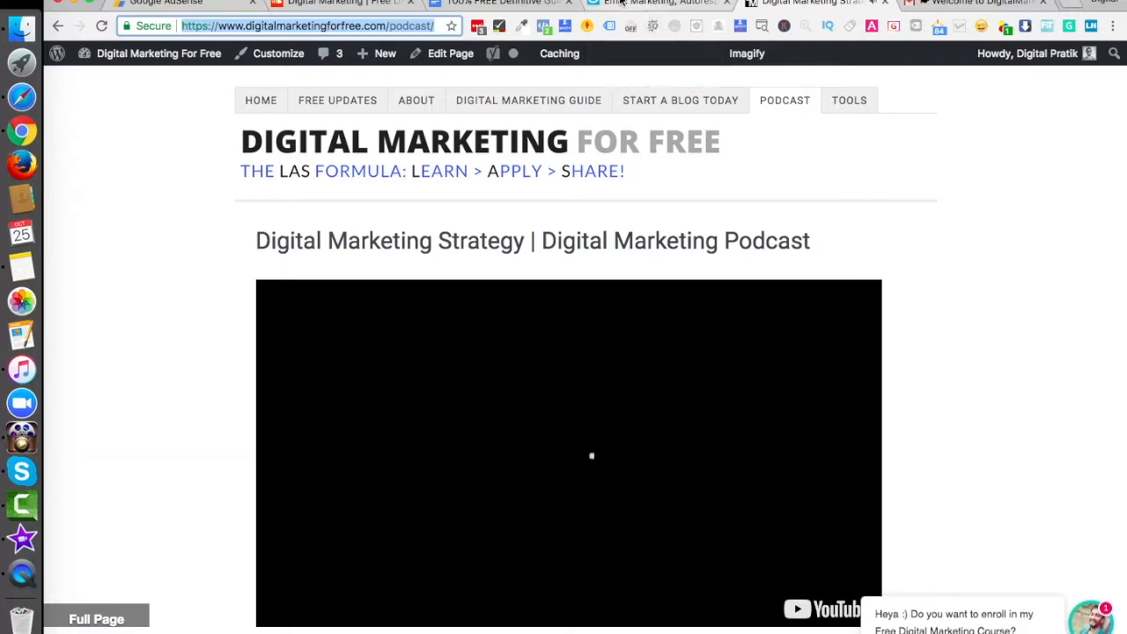
{"action": "left_click", "coordinate": [648, 3]}
{"action": "left_click", "coordinate": [810, 3]}
{"action": "left_click", "coordinate": [651, 3]}
Step: Link the words "Do check out over here" in the second paragraph to the copied podcast page address
{"action": "left_click", "coordinate": [444, 187]}
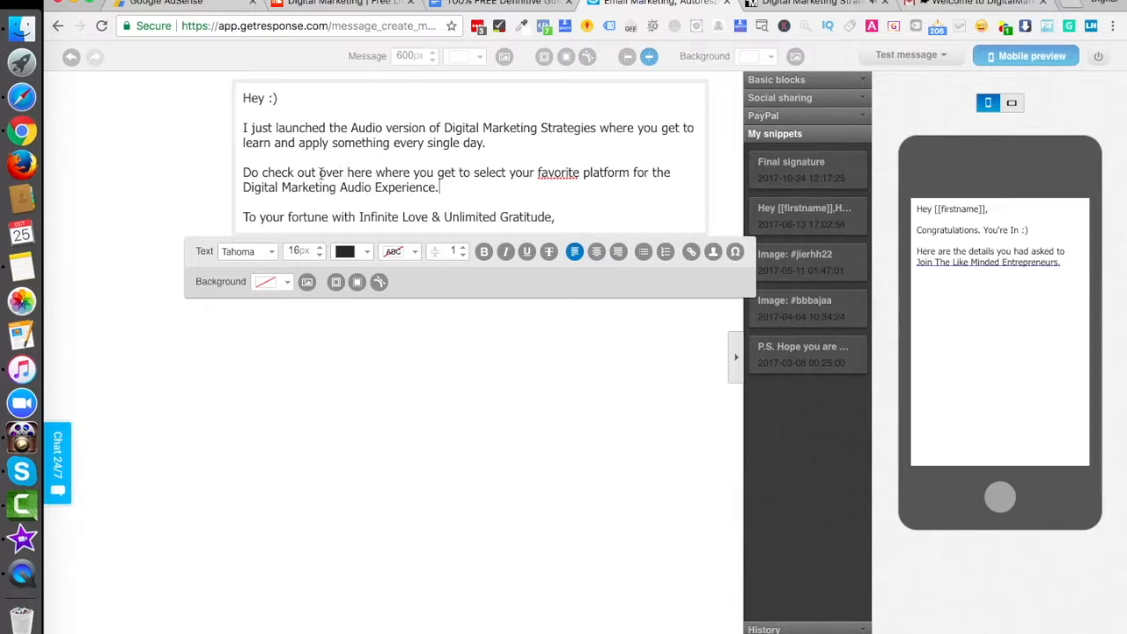
{"action": "left_click_drag", "start_coordinate": [244, 172], "coordinate": [372, 173]}
{"action": "left_click", "coordinate": [691, 251]}
{"action": "left_click", "coordinate": [576, 333]}
{"action": "key", "text": "super+v"}
{"action": "left_click", "coordinate": [697, 377]}
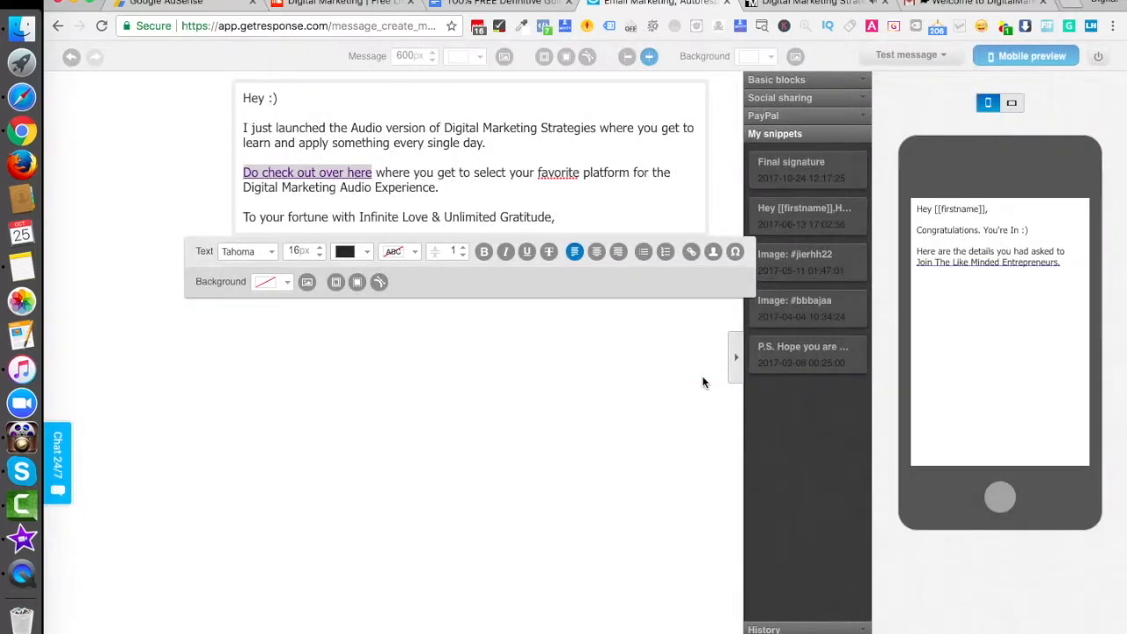
{"action": "left_click", "coordinate": [154, 192]}
Step: Make the words "Digital Marketing Audio Experience" at the end of the second paragraph bold
{"action": "left_click", "coordinate": [409, 192]}
{"action": "left_click_drag", "start_coordinate": [248, 192], "coordinate": [440, 184]}
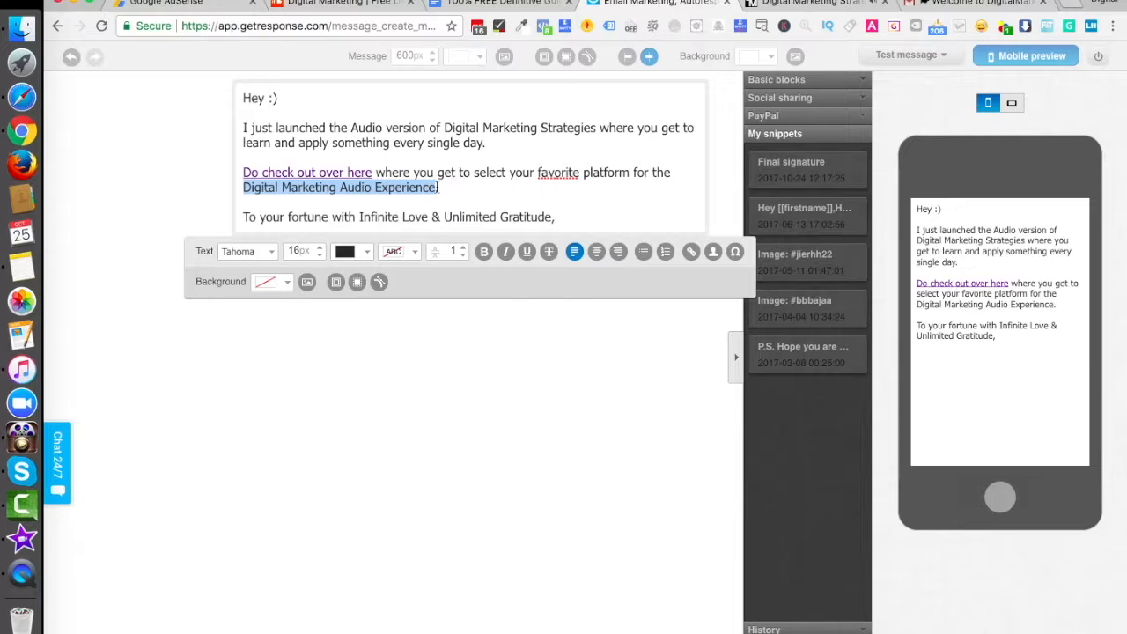
{"action": "key", "text": "super+b"}
{"action": "left_click", "coordinate": [527, 187]}
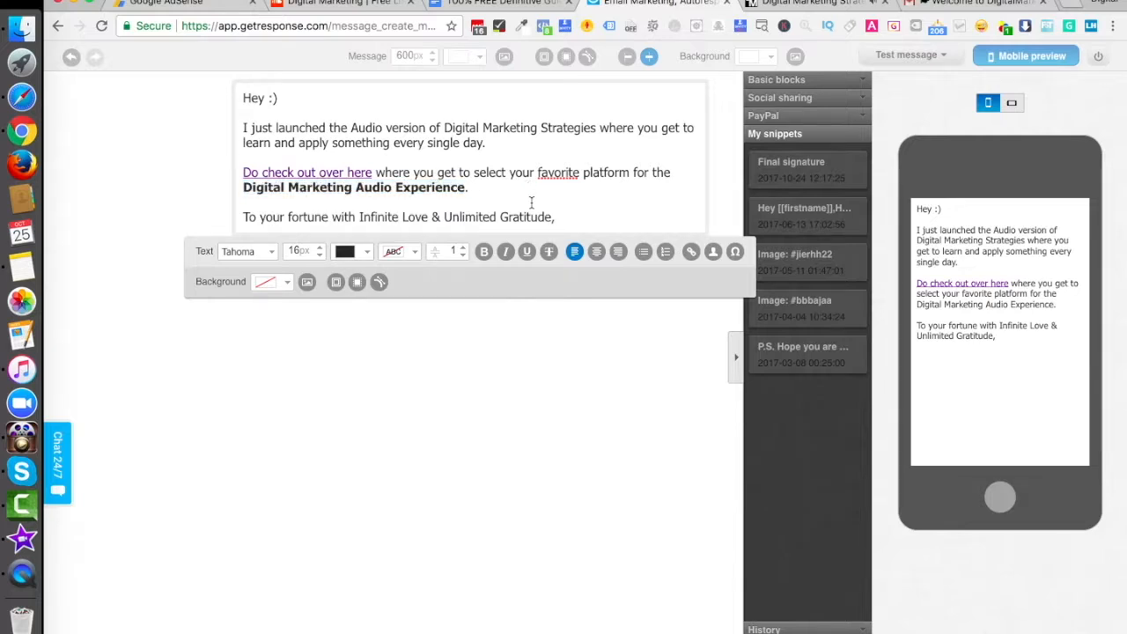
Step: Add the saved "Final signature" snippet below the closing line and view the link settings of its INSTAGRAM text
{"action": "mouse_move", "coordinate": [797, 171]}
{"action": "left_mouse_down"}
{"action": "mouse_move", "coordinate": [620, 333]}
{"action": "mouse_move", "coordinate": [149, 374]}
{"action": "left_mouse_up"}
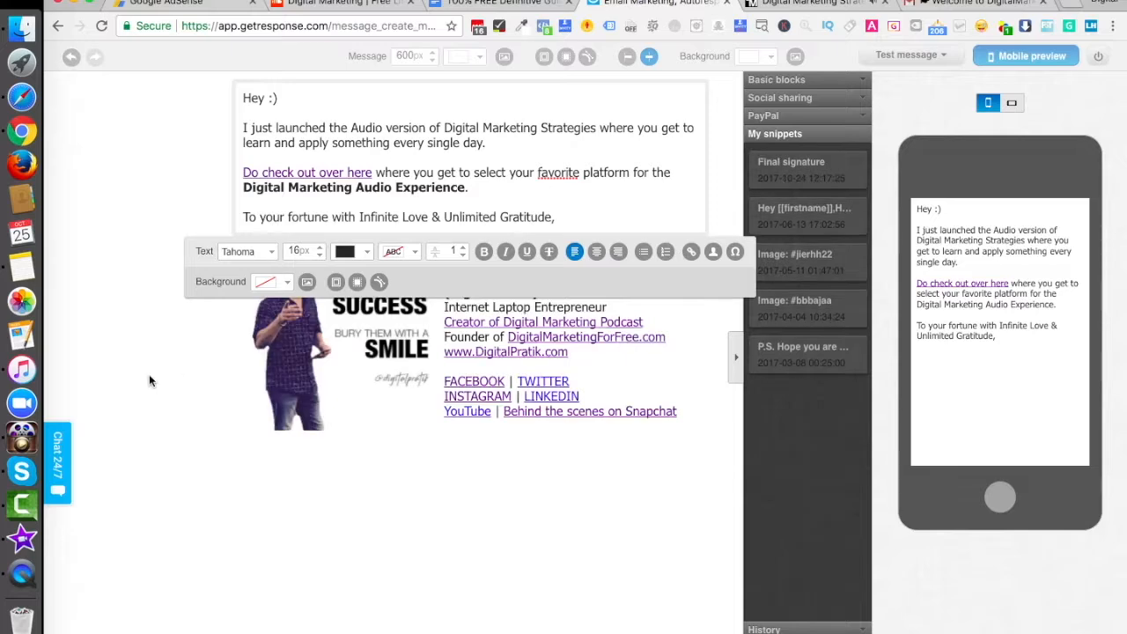
{"action": "left_click", "coordinate": [496, 397]}
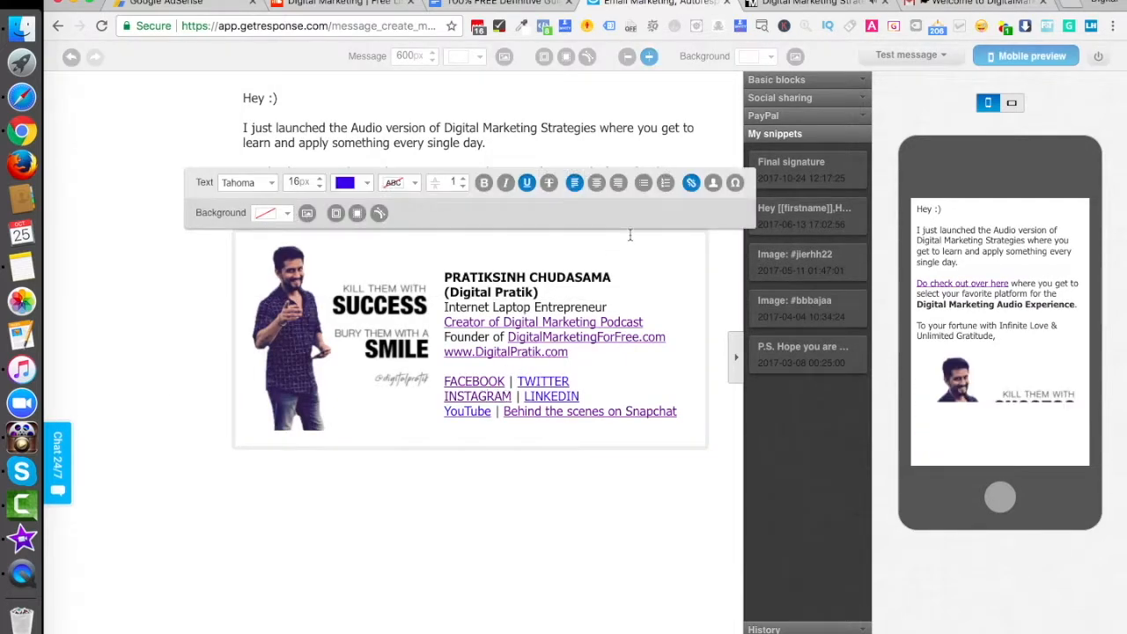
{"action": "left_click", "coordinate": [690, 184]}
{"action": "left_click", "coordinate": [691, 377]}
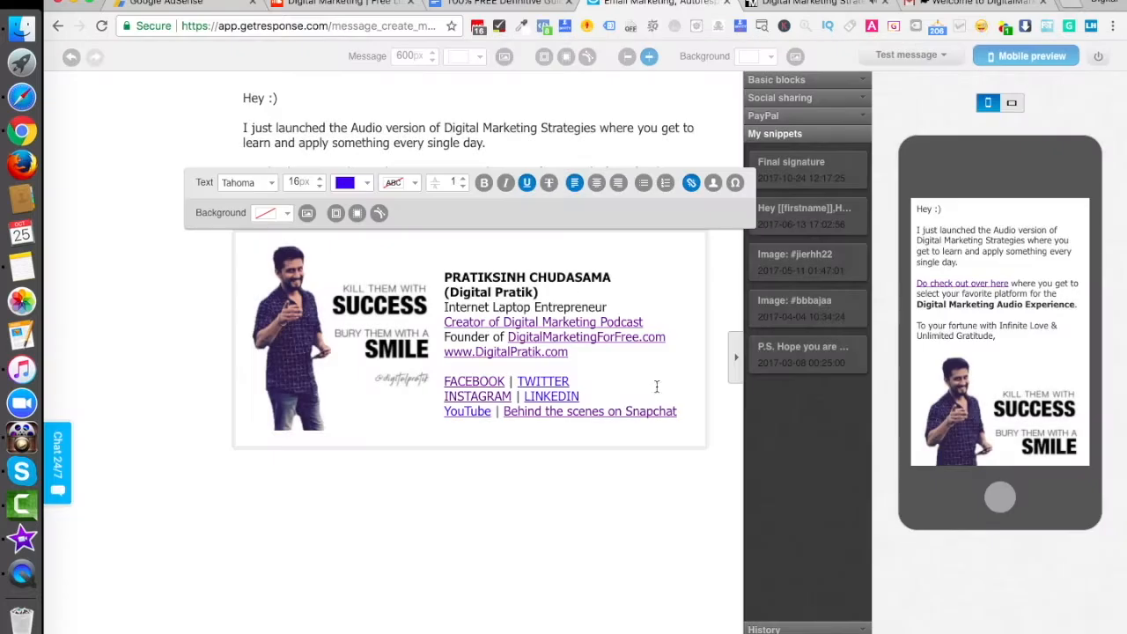
{"action": "left_click", "coordinate": [129, 273]}
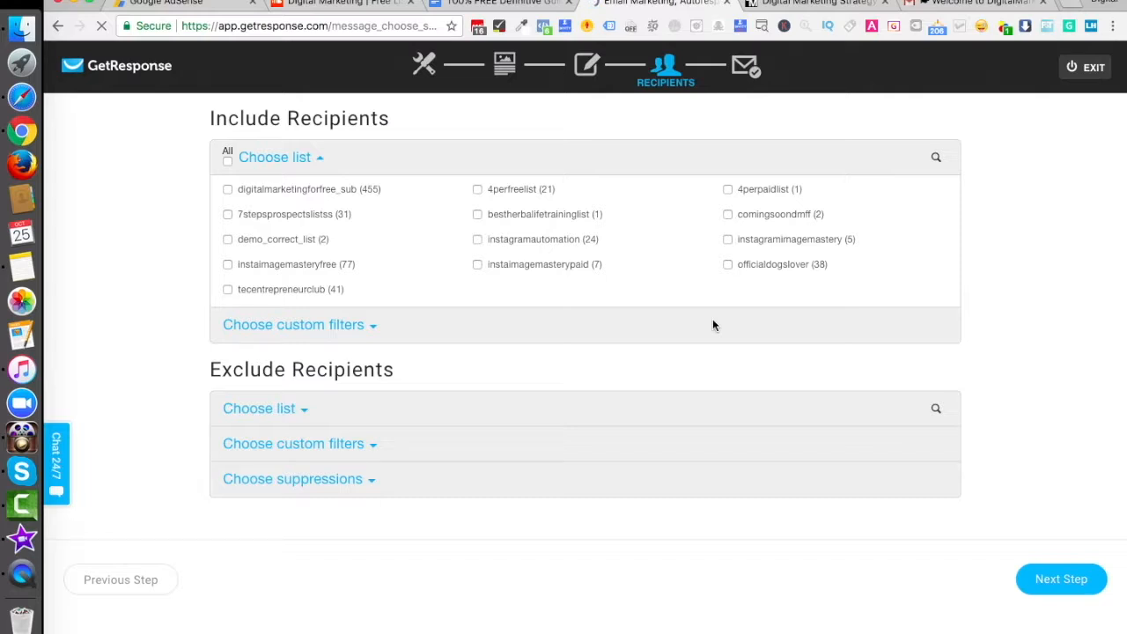
Step: Include demo_correct_list in the recipients and manually limit it to the contact created on 2017-10-25 at 14:24:05
{"action": "left_click", "coordinate": [228, 240]}
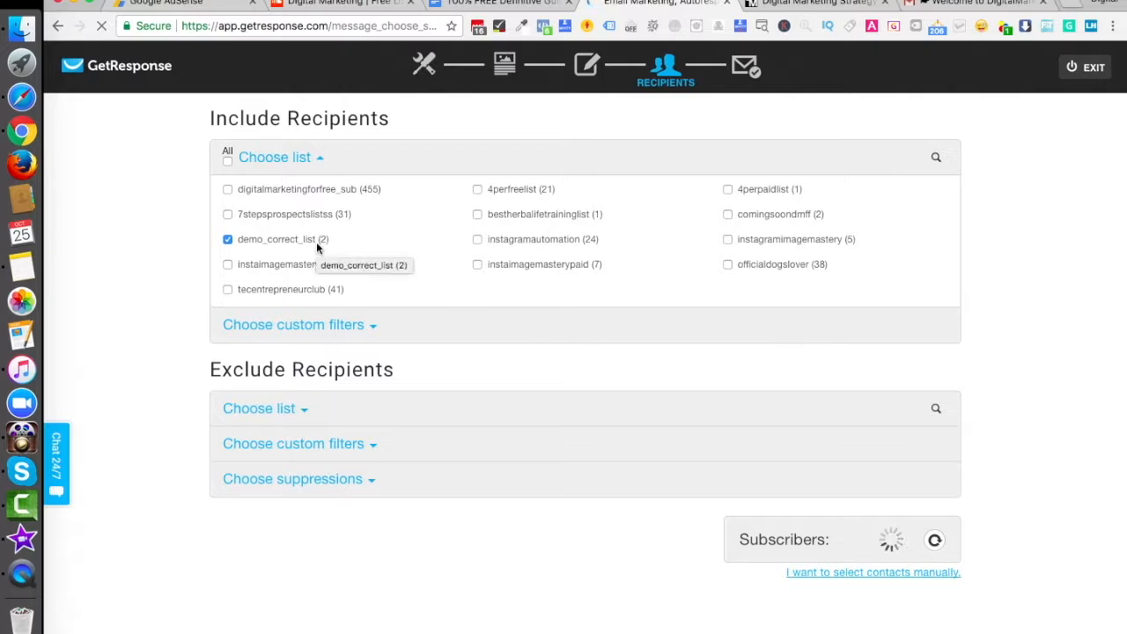
{"action": "left_click", "coordinate": [890, 576]}
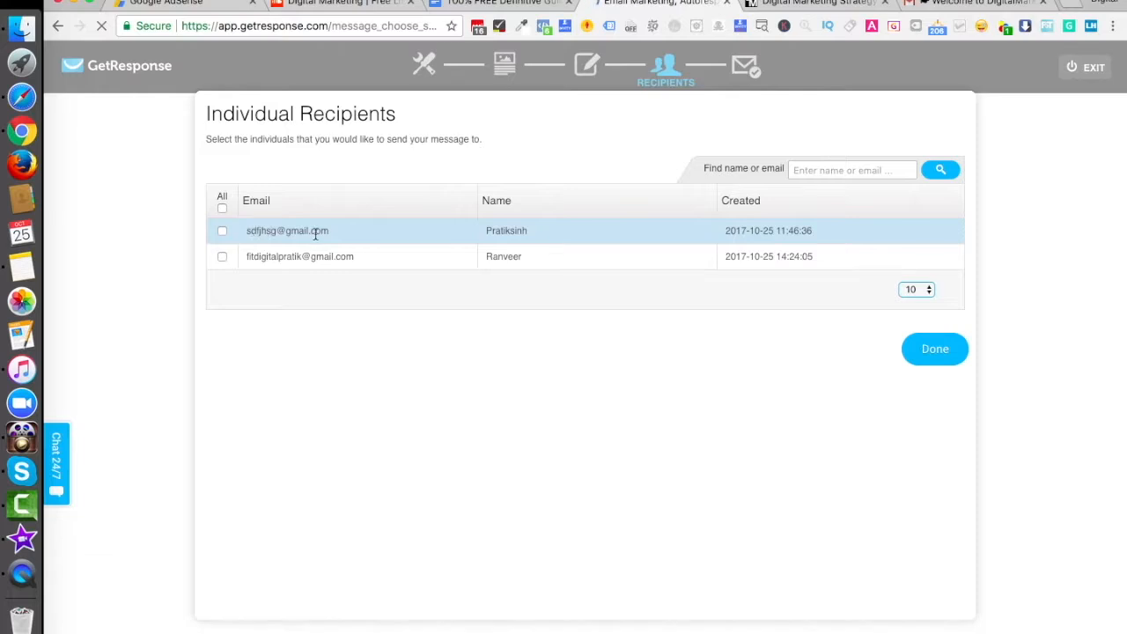
{"action": "left_click", "coordinate": [222, 256]}
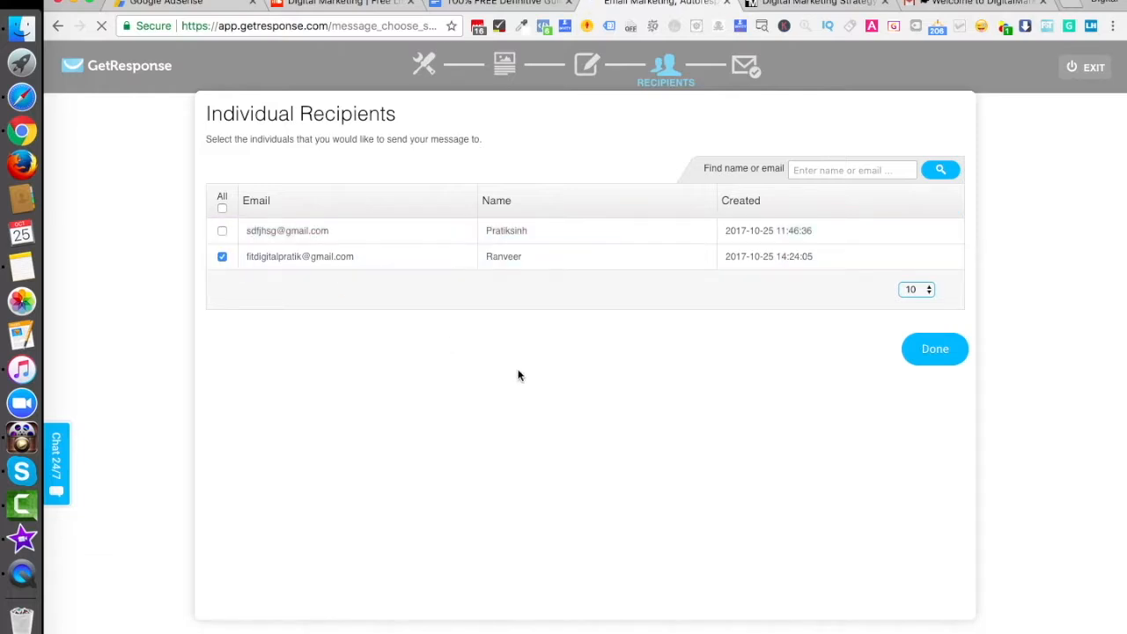
{"action": "left_click", "coordinate": [934, 348]}
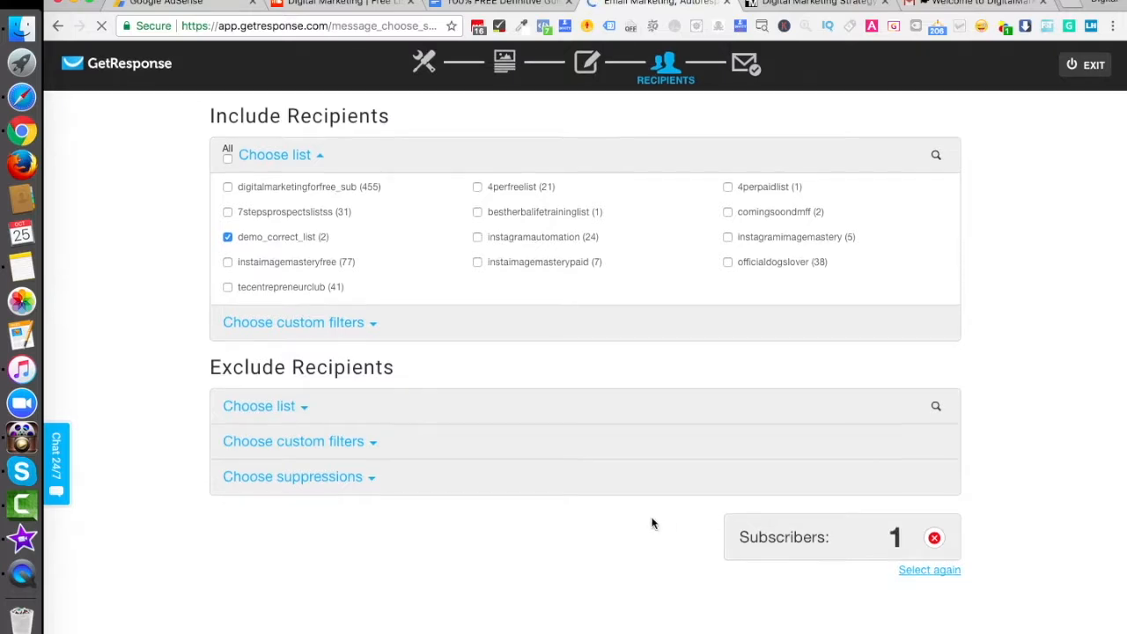
Step: Accept the selected recipient and continue to the Demo Newsletter's message summary
{"action": "scroll", "coordinate": [652, 524], "scroll_direction": "down", "scroll_amount": 1}
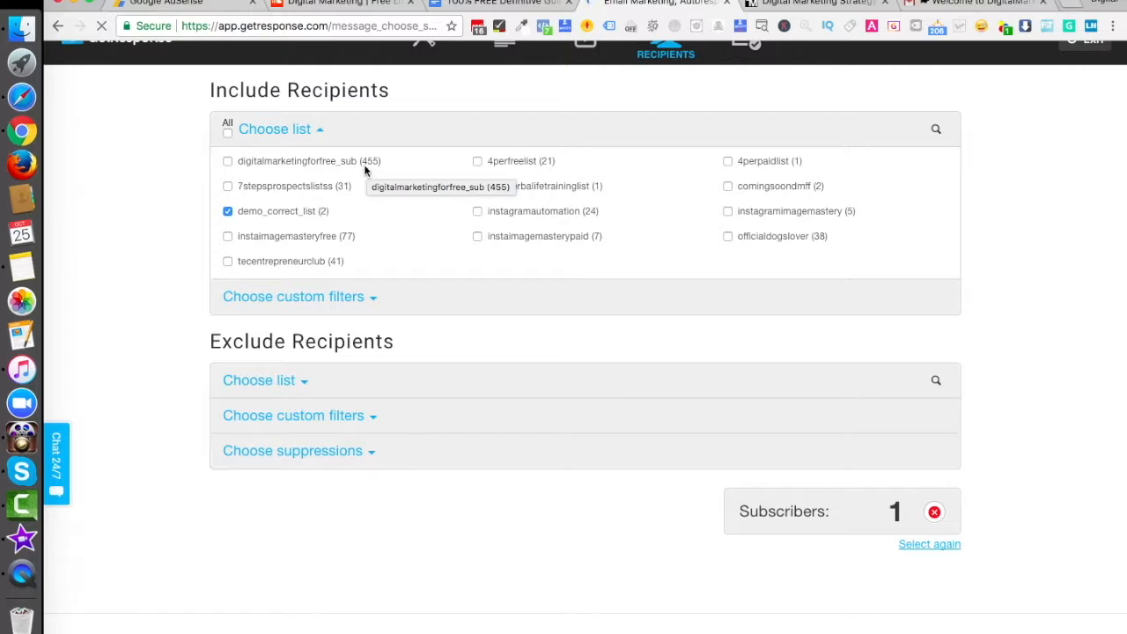
{"action": "scroll", "coordinate": [510, 480], "scroll_direction": "down", "scroll_amount": 1}
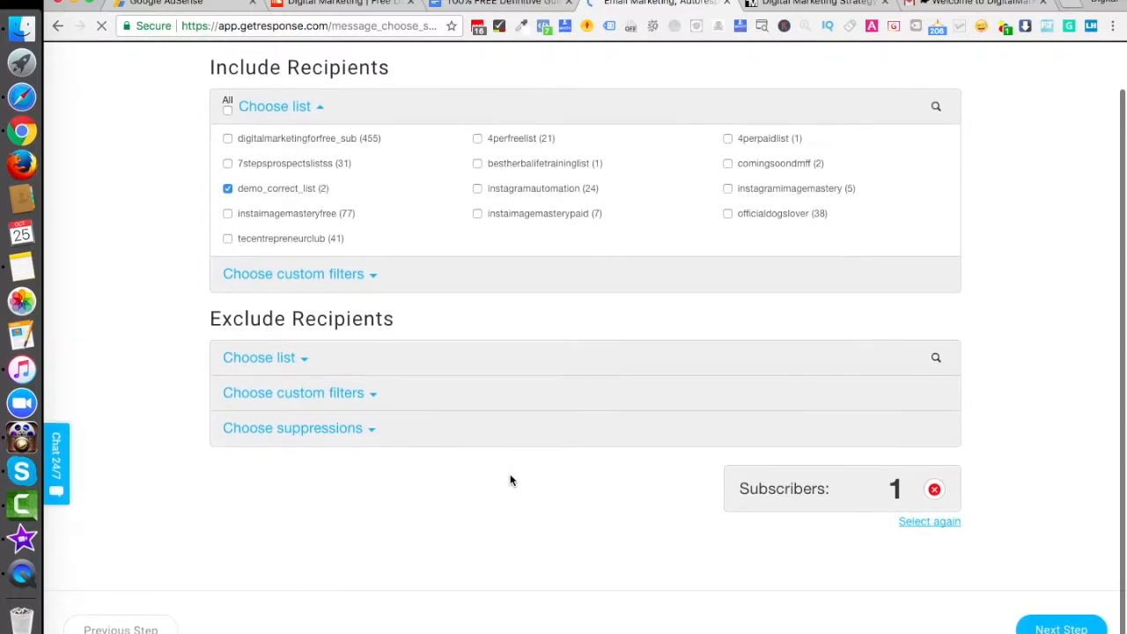
{"action": "left_click", "coordinate": [1056, 628]}
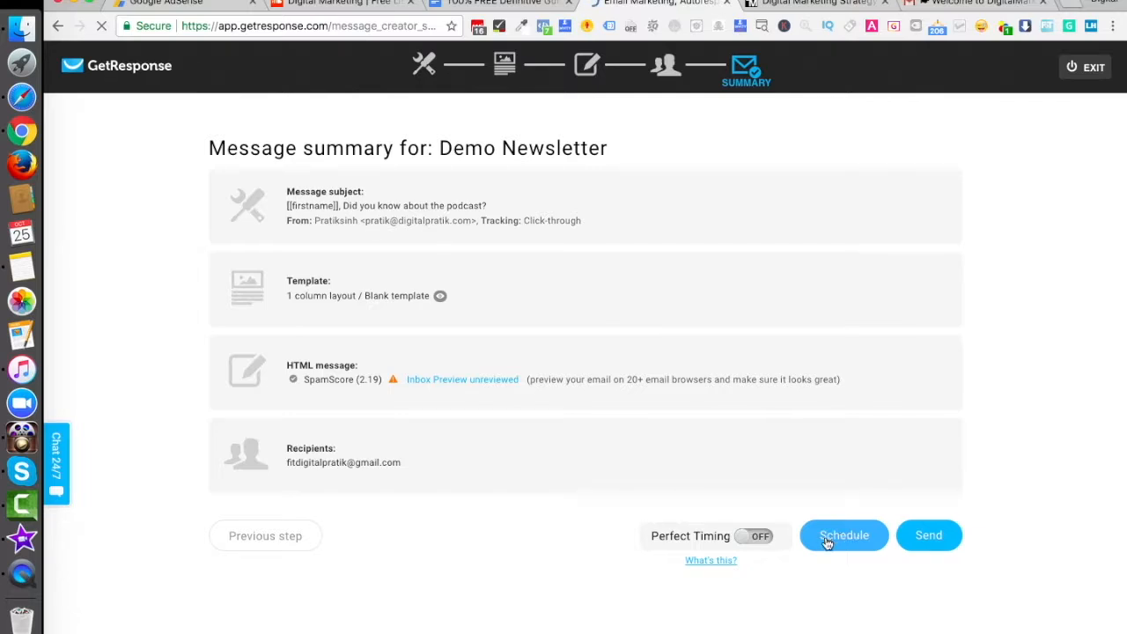
Step: View the newsletter's delivery scheduling options, cancel scheduling, and send the message immediately
{"action": "left_click", "coordinate": [827, 539]}
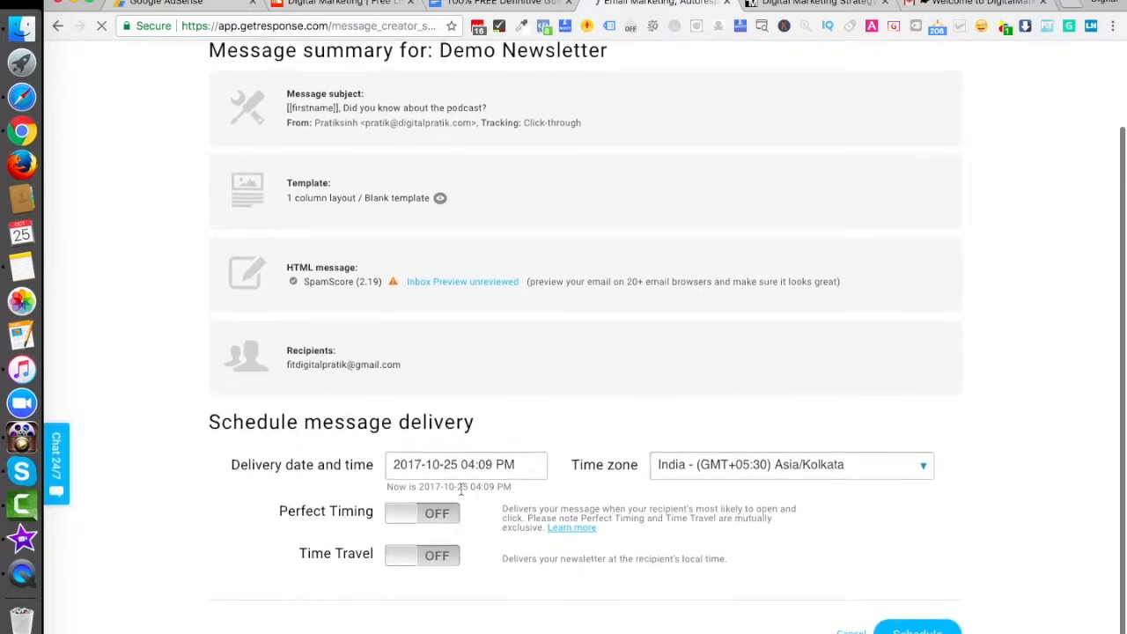
{"action": "left_click", "coordinate": [847, 630]}
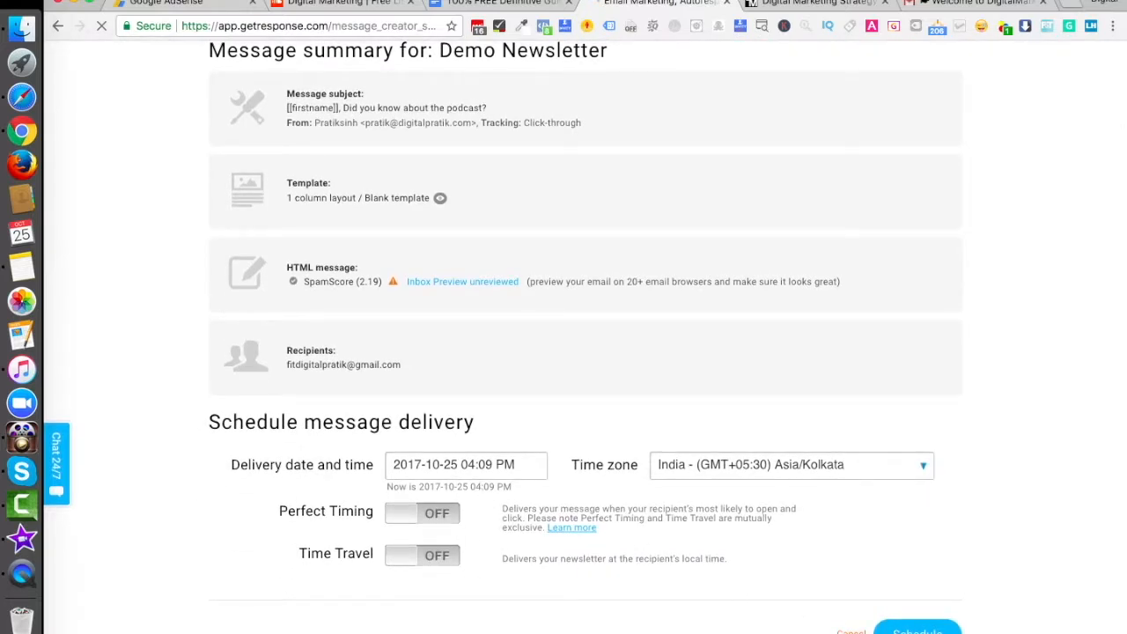
{"action": "left_click", "coordinate": [926, 543]}
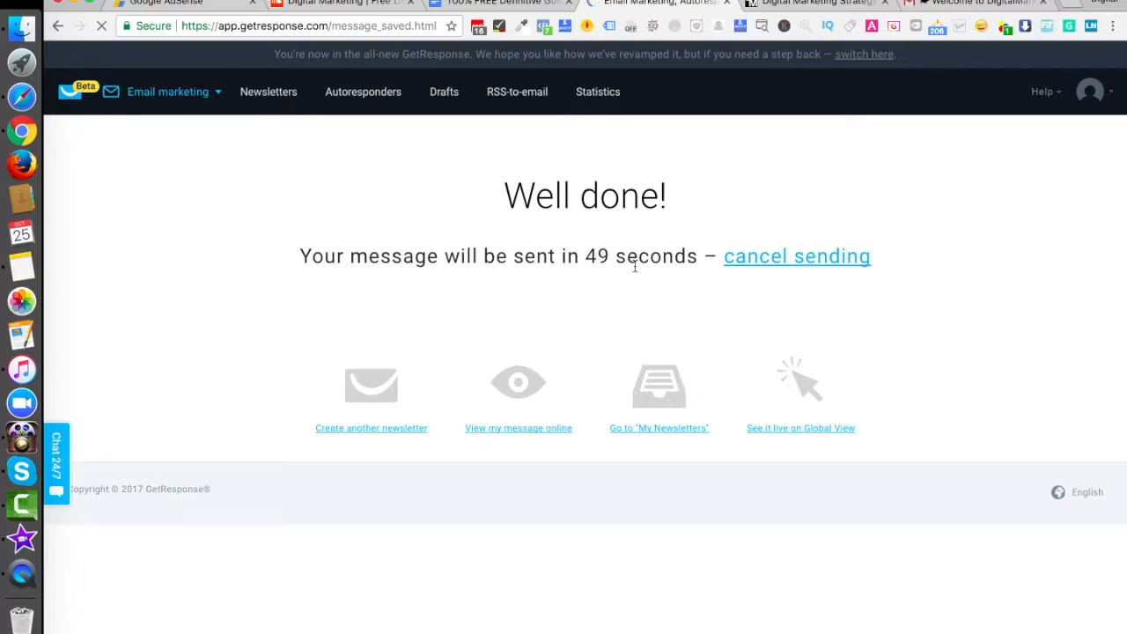
Step: Switch to the Gmail inbox, check the sending status in GetResponse, and reload the inbox to look for the newsletter
{"action": "left_click", "coordinate": [973, 9]}
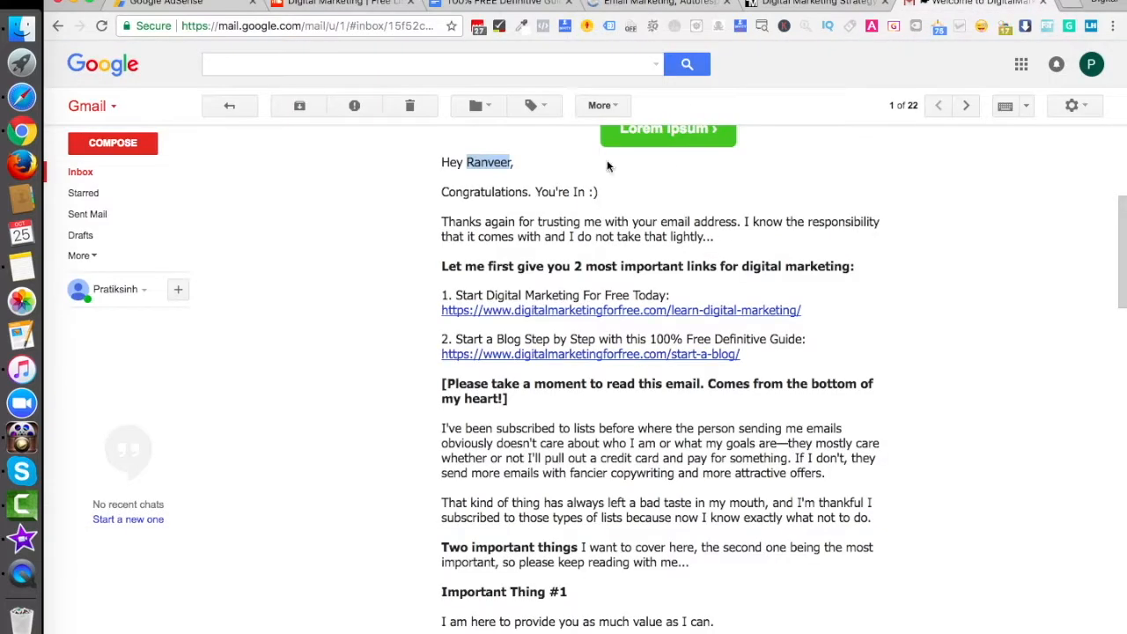
{"action": "left_click", "coordinate": [99, 173]}
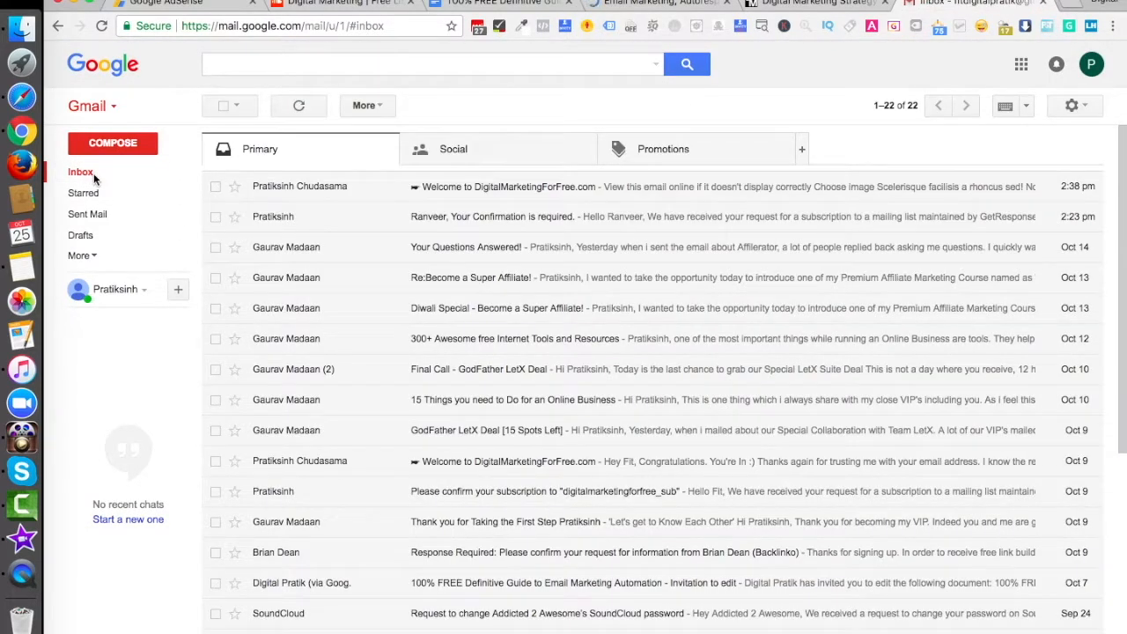
{"action": "left_click", "coordinate": [665, 5]}
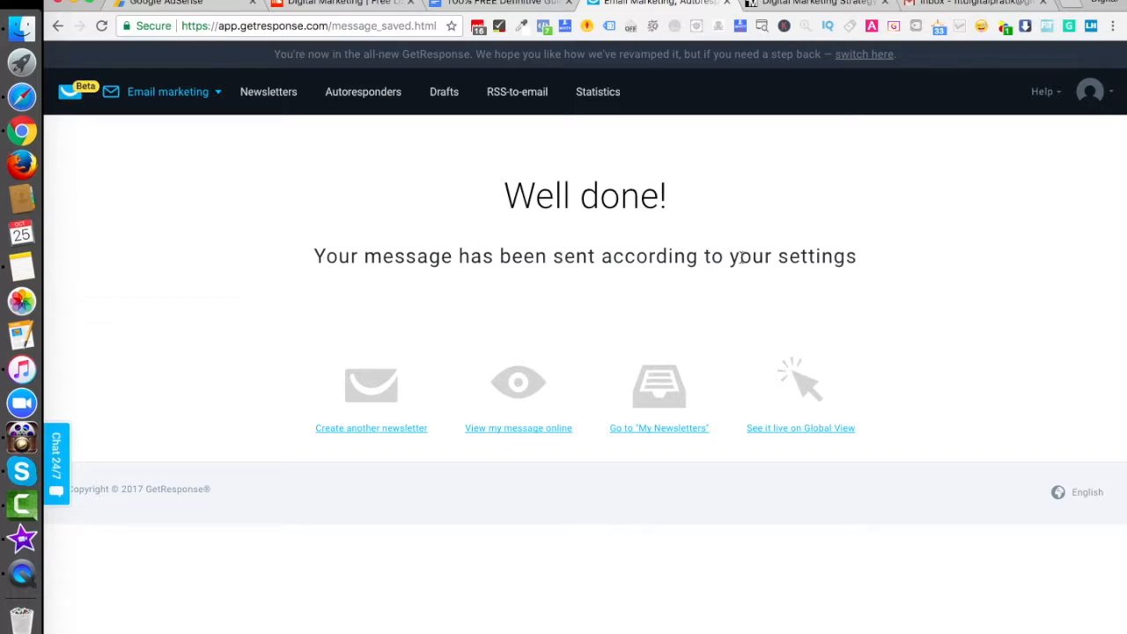
{"action": "left_click", "coordinate": [956, 5]}
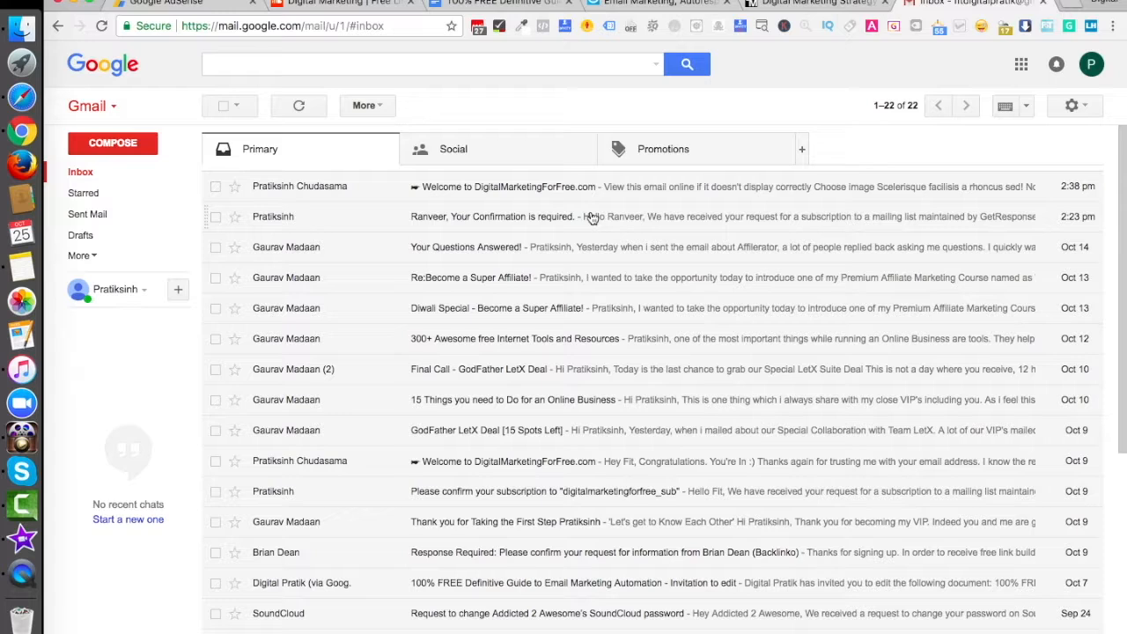
{"action": "key", "text": "super+r"}
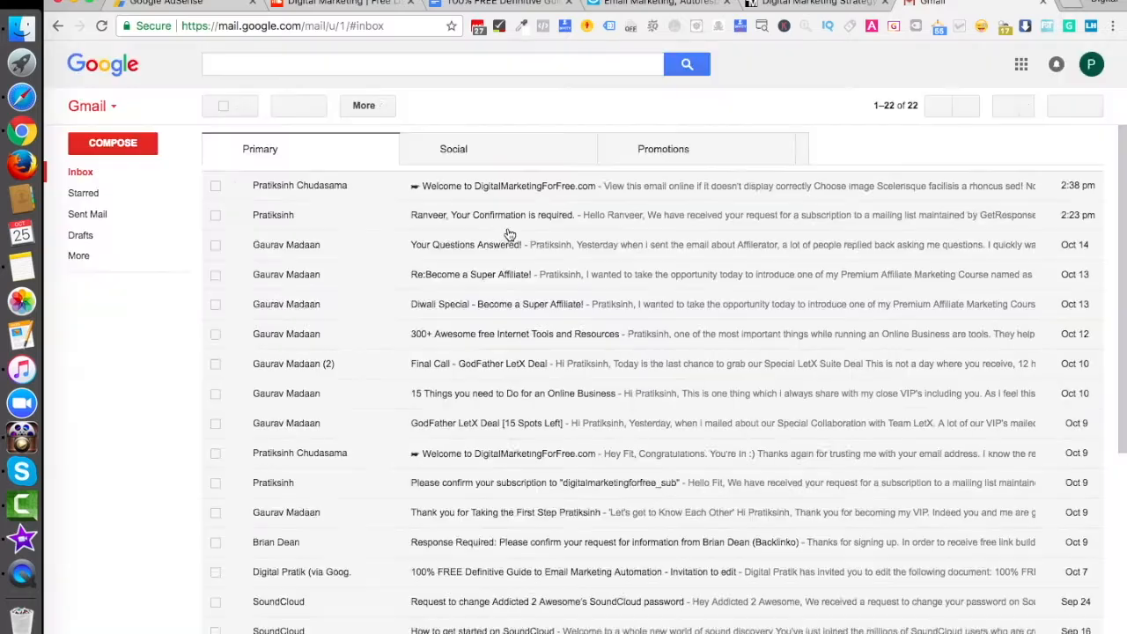
{"action": "left_click", "coordinate": [85, 180]}
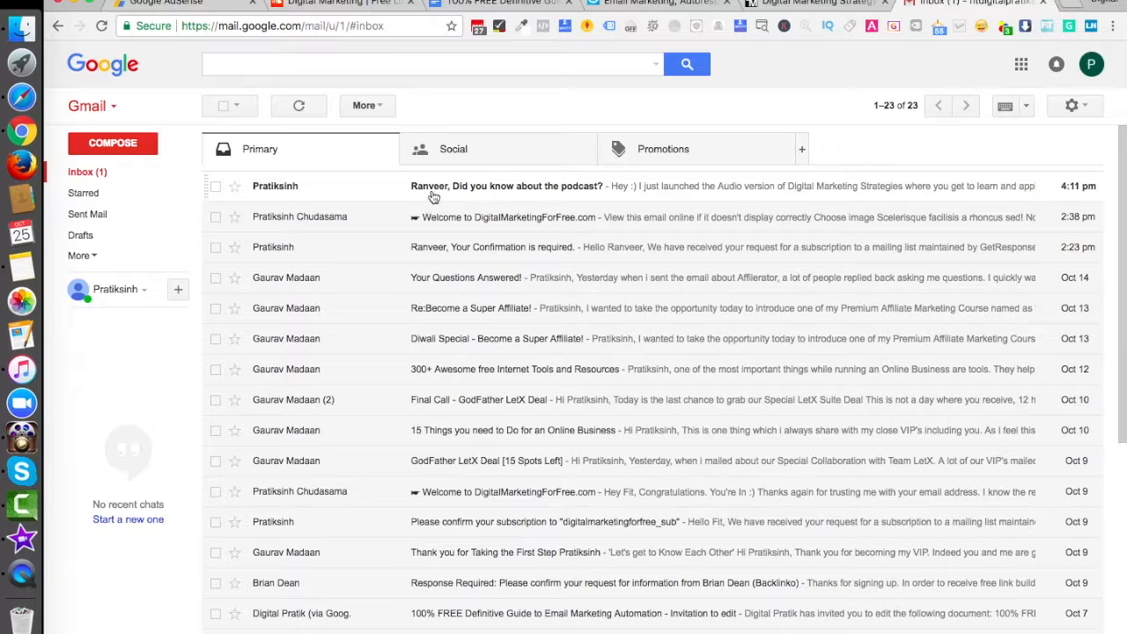
Step: Open the received "Did you know about the podcast?" email and follow its "Do check out over here" link
{"action": "left_click", "coordinate": [514, 188]}
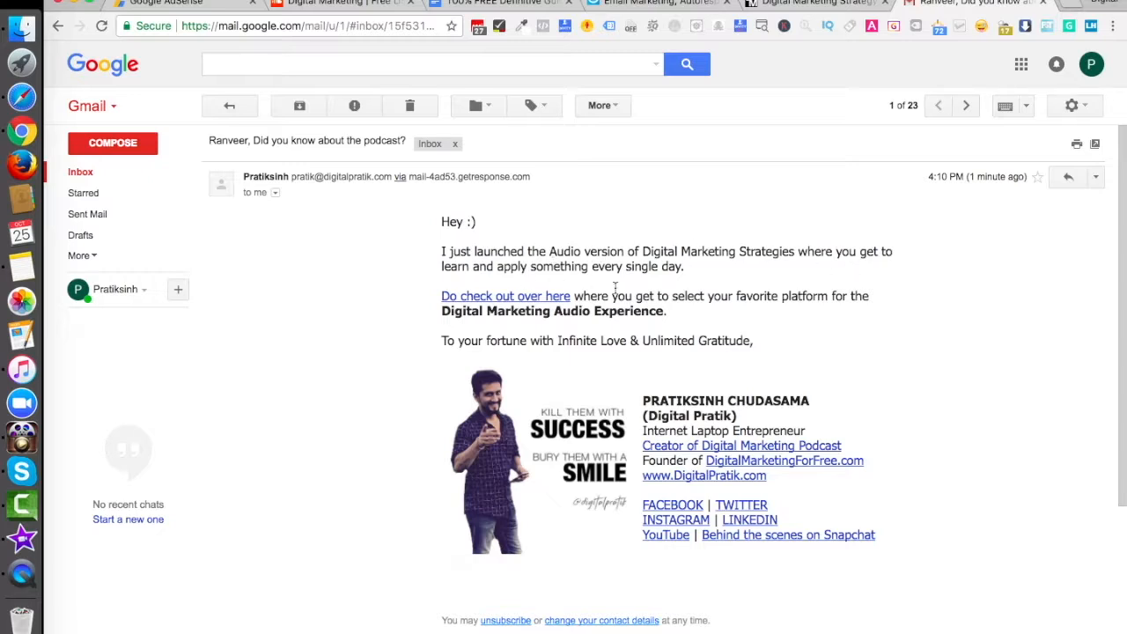
{"action": "left_click", "coordinate": [505, 298]}
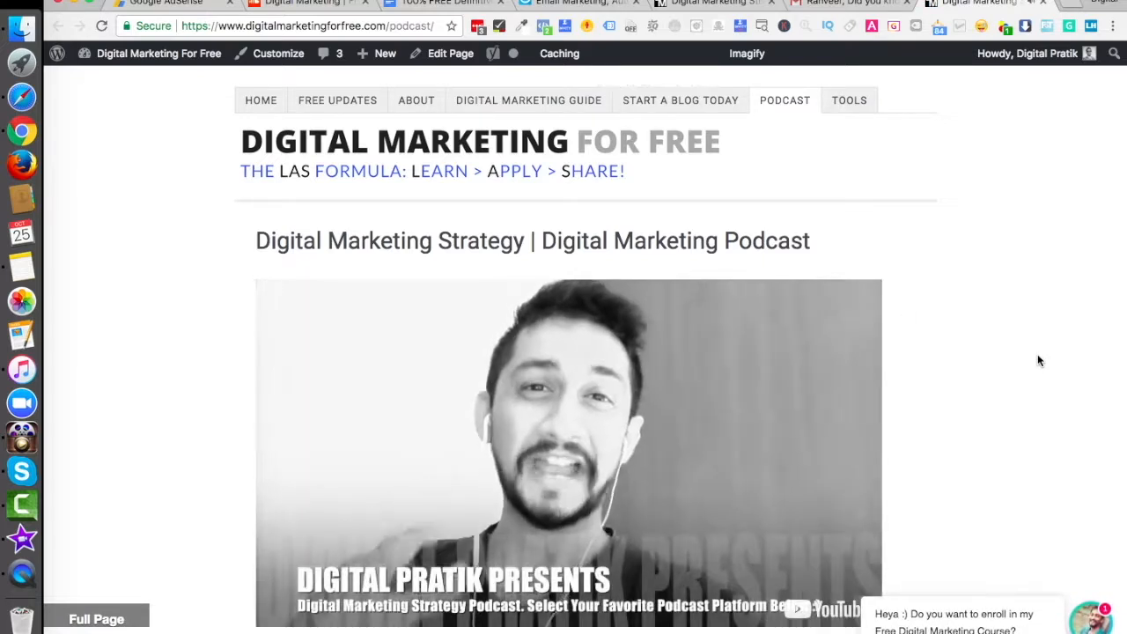
Step: Examine the podcast page's video and its listening platform links, and return to the GetResponse sending confirmation page
{"action": "scroll", "coordinate": [1039, 360], "scroll_direction": "down", "scroll_amount": 2}
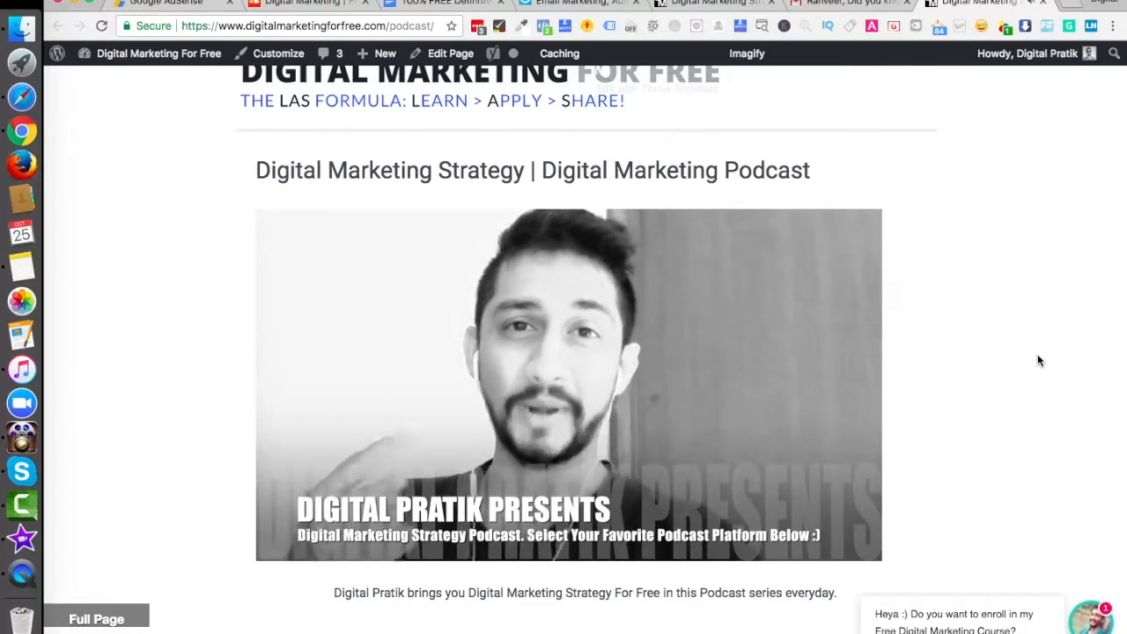
{"action": "scroll", "coordinate": [1037, 361], "scroll_direction": "down", "scroll_amount": 5}
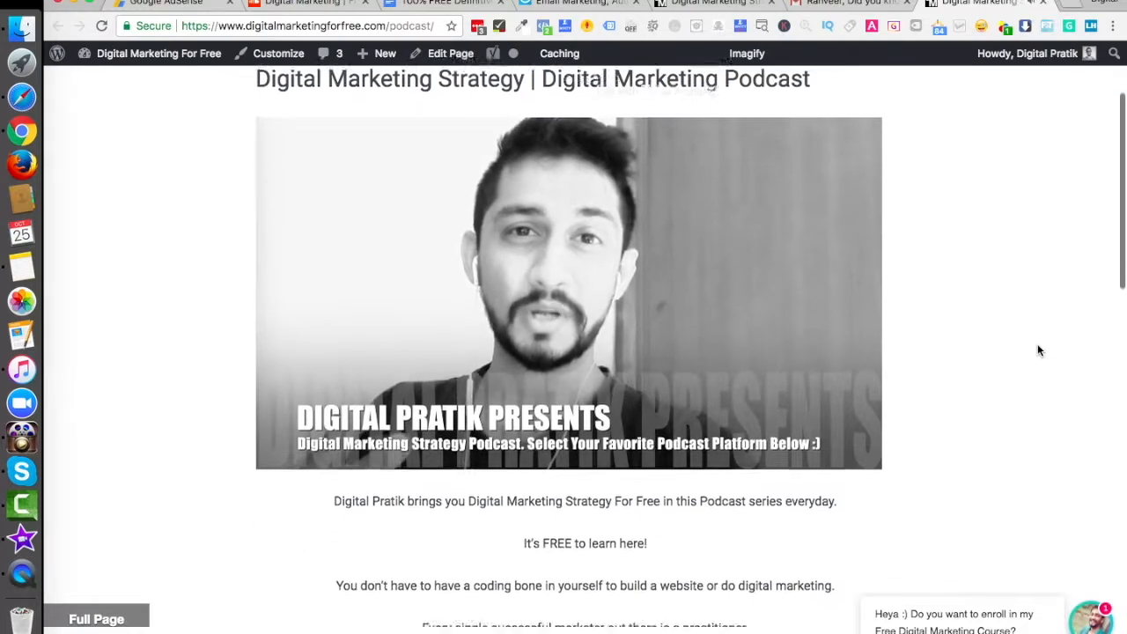
{"action": "scroll", "coordinate": [1037, 350], "scroll_direction": "down", "scroll_amount": 8}
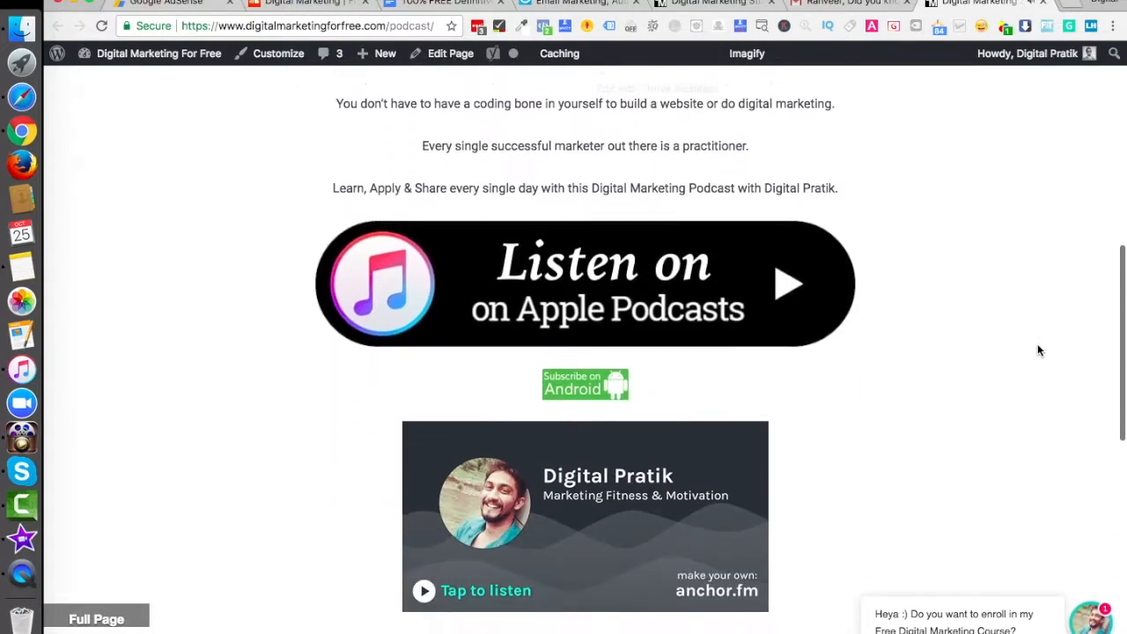
{"action": "scroll", "coordinate": [1037, 351], "scroll_direction": "down", "scroll_amount": 3}
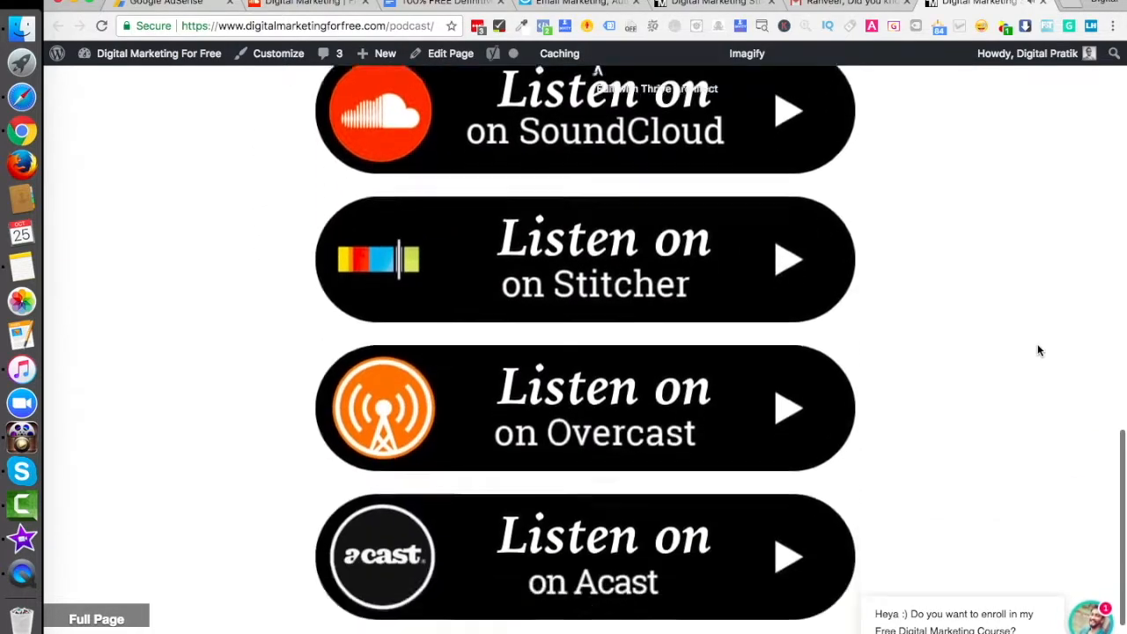
{"action": "scroll", "coordinate": [1037, 350], "scroll_direction": "up", "scroll_amount": 6}
{"action": "scroll", "coordinate": [1037, 350], "scroll_direction": "up", "scroll_amount": 10}
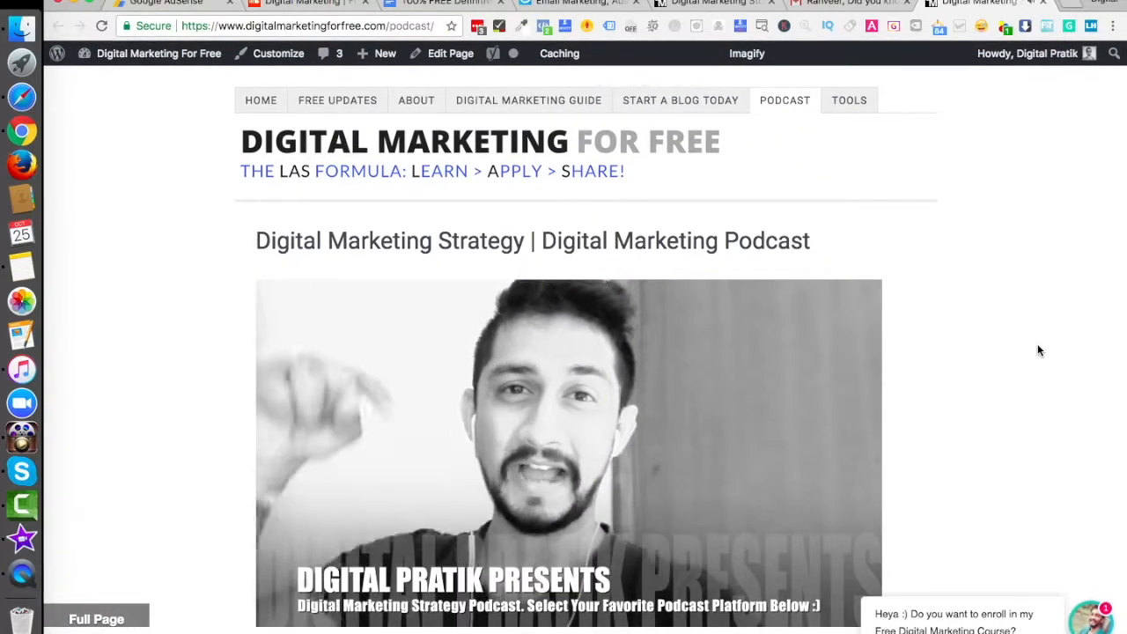
{"action": "scroll", "coordinate": [1037, 350], "scroll_direction": "down", "scroll_amount": 1}
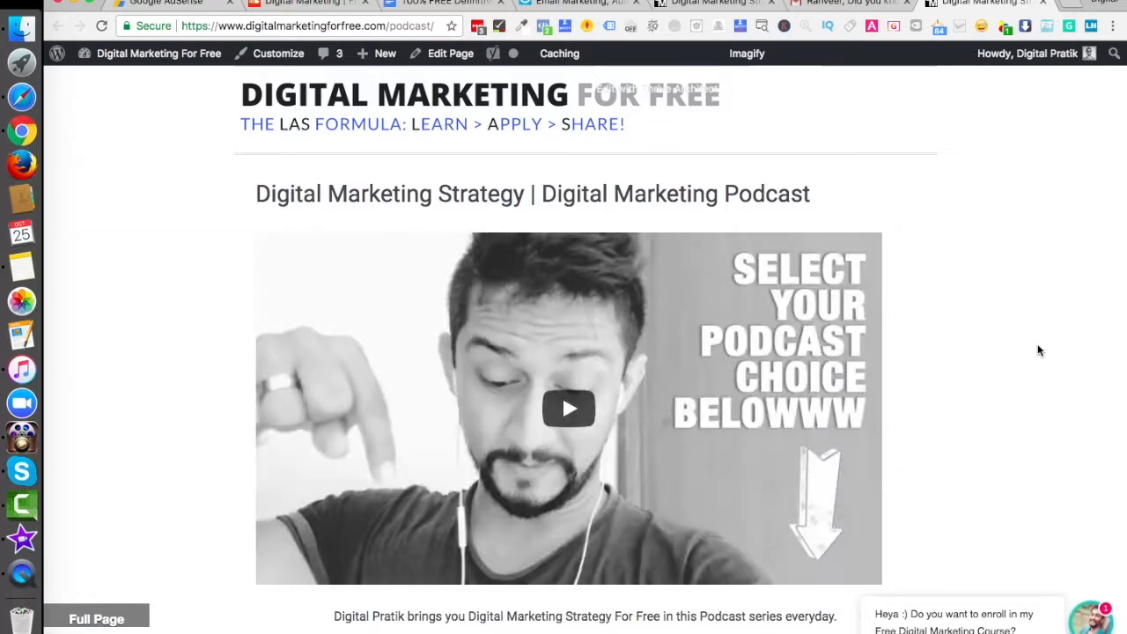
{"action": "scroll", "coordinate": [1037, 351], "scroll_direction": "down", "scroll_amount": 6}
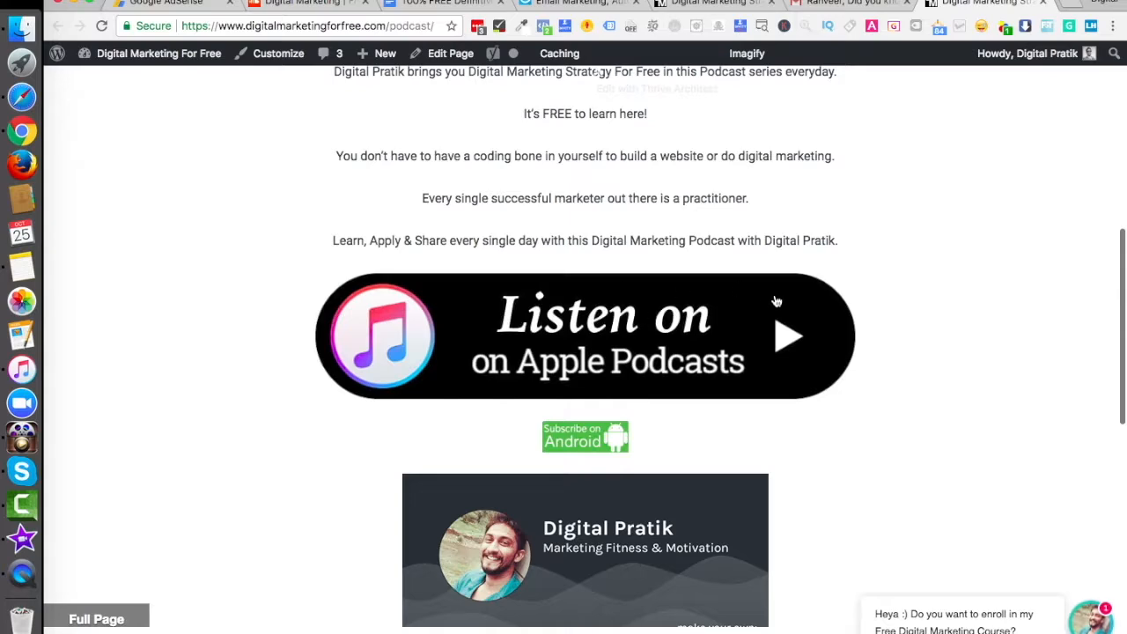
{"action": "scroll", "coordinate": [669, 360], "scroll_direction": "up", "scroll_amount": 6}
{"action": "scroll", "coordinate": [612, 464], "scroll_direction": "down", "scroll_amount": 10}
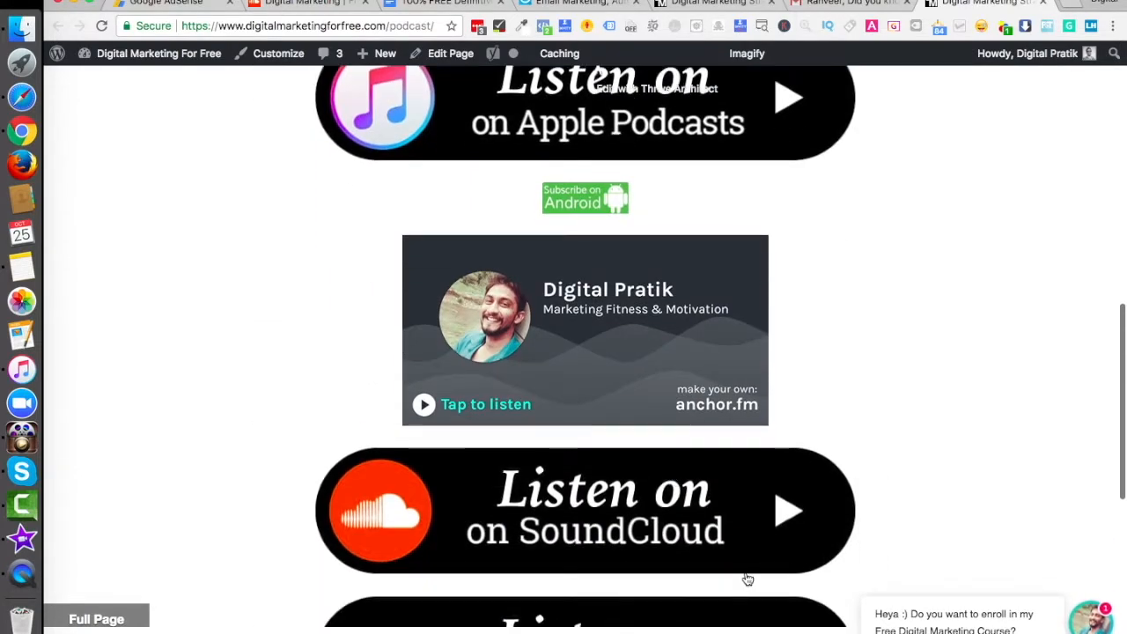
{"action": "scroll", "coordinate": [704, 484], "scroll_direction": "down", "scroll_amount": 3}
{"action": "scroll", "coordinate": [629, 552], "scroll_direction": "down", "scroll_amount": 2}
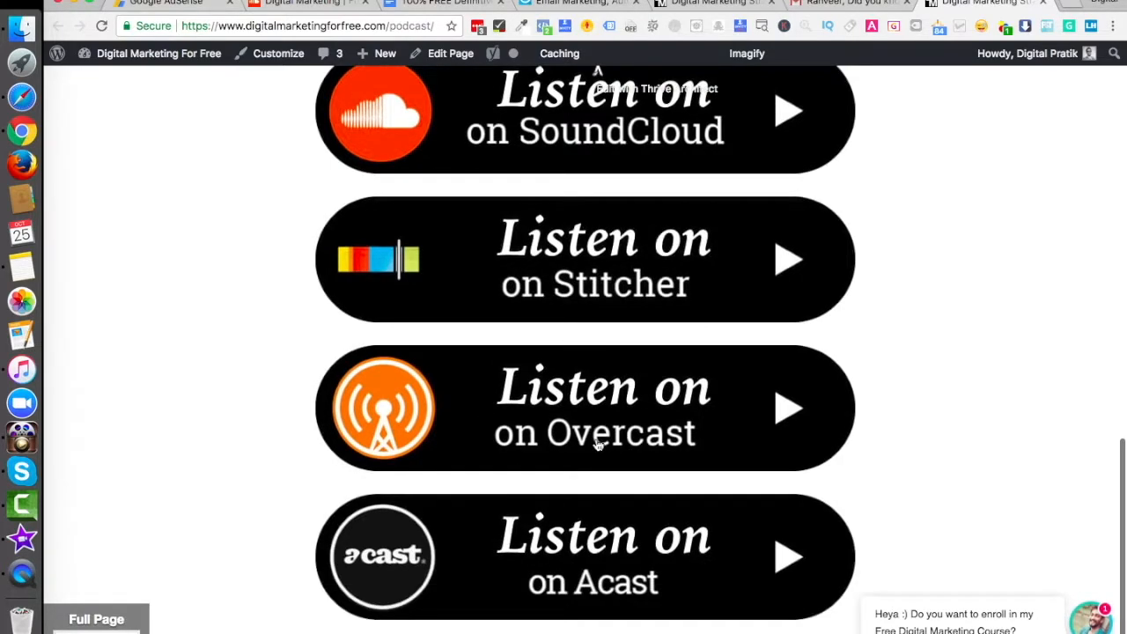
{"action": "scroll", "coordinate": [597, 445], "scroll_direction": "up", "scroll_amount": 5}
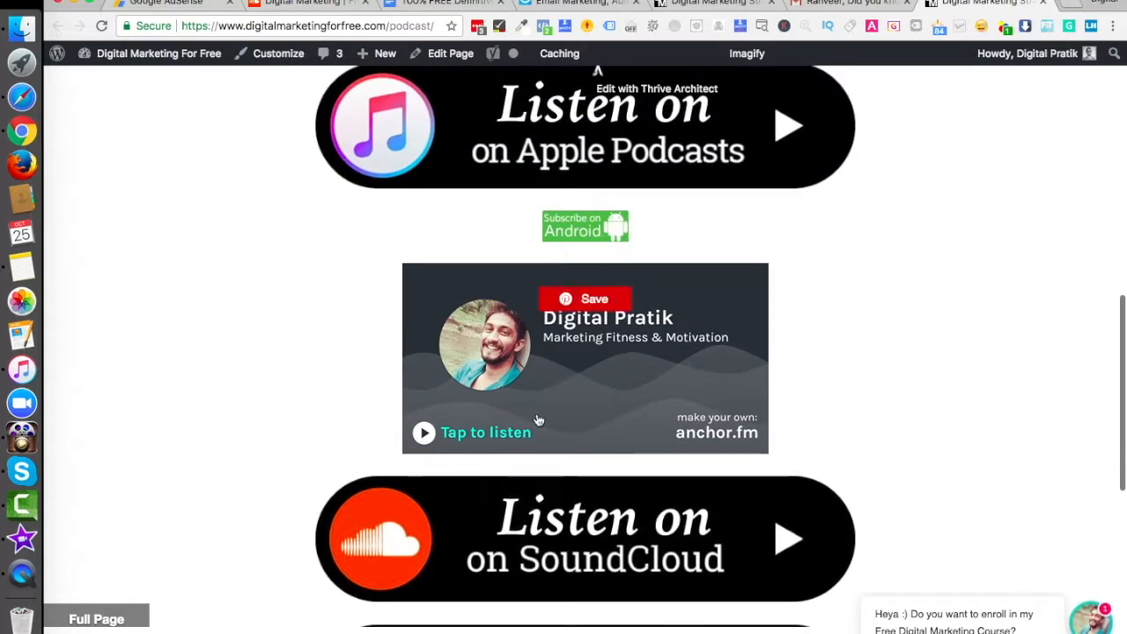
{"action": "scroll", "coordinate": [619, 425], "scroll_direction": "down", "scroll_amount": 6}
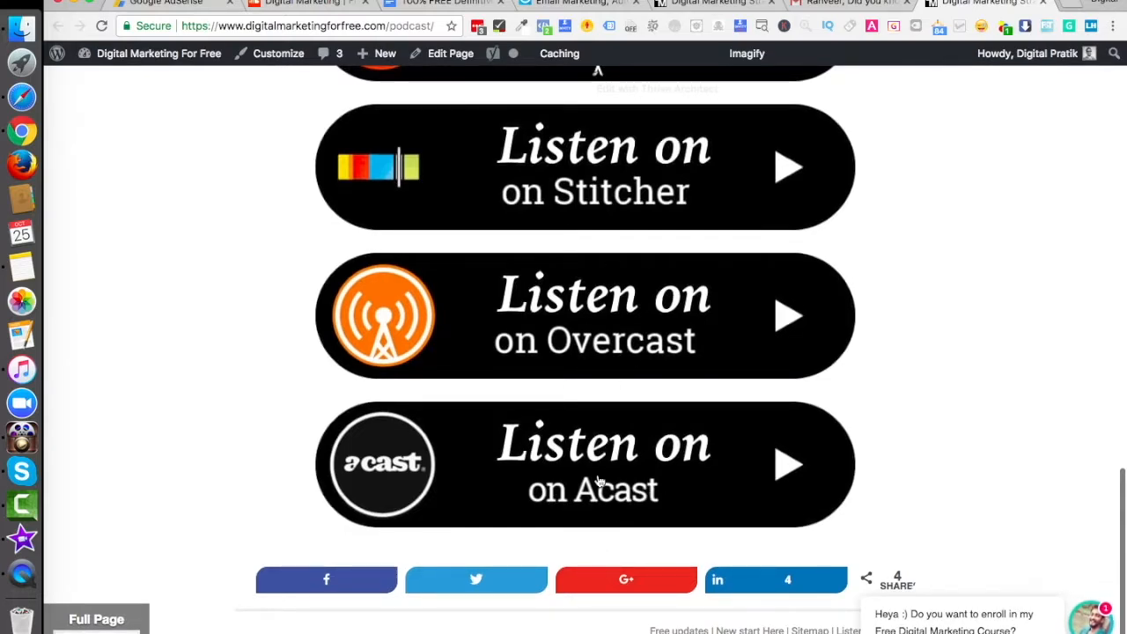
{"action": "scroll", "coordinate": [965, 458], "scroll_direction": "up", "scroll_amount": 15}
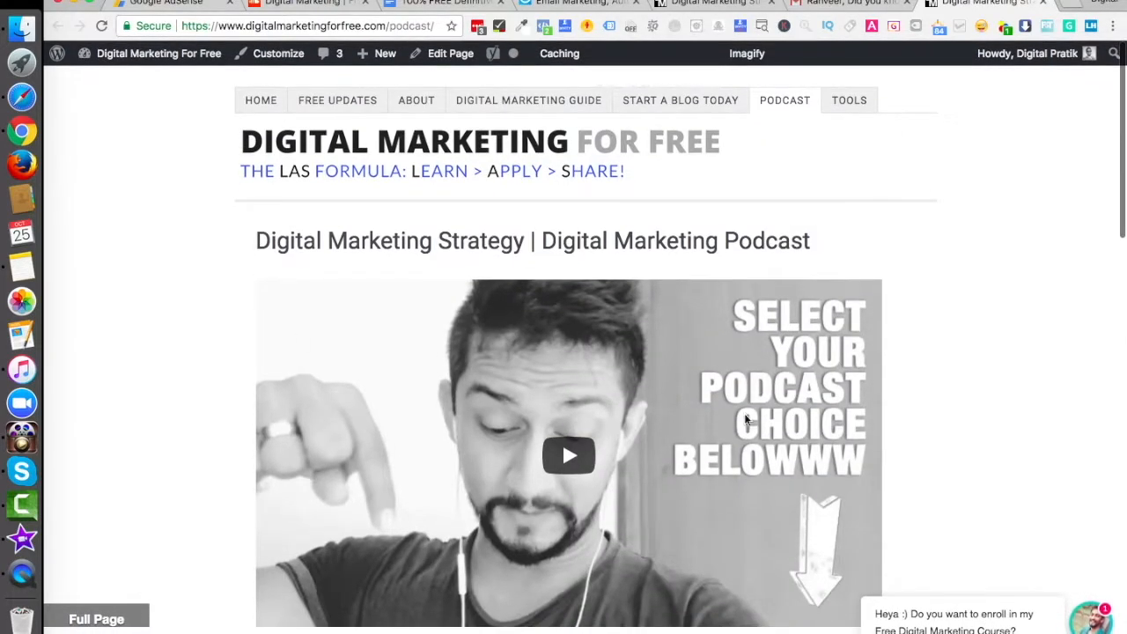
{"action": "left_click", "coordinate": [570, 5]}
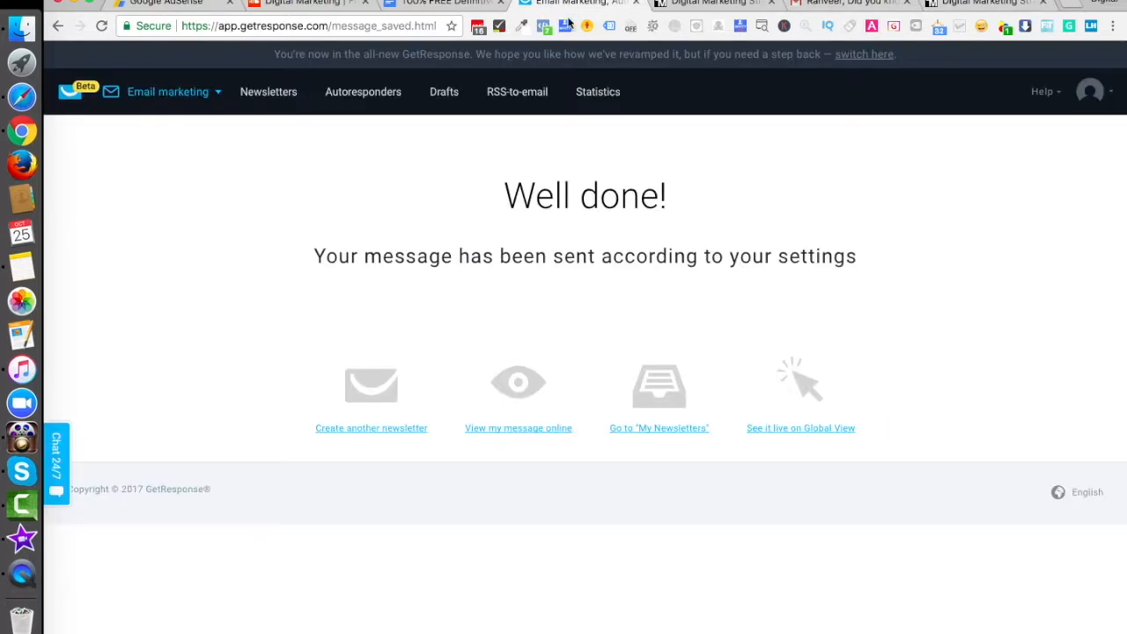